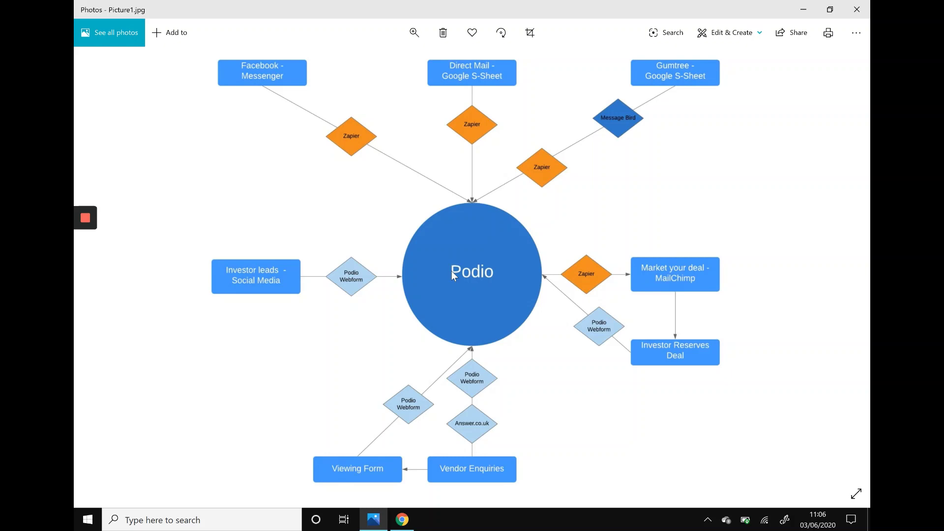
- Minimize the lead-flow diagram in Photos to reveal the Podio Addresses app in Chrome
{"action": "left_click", "coordinate": [804, 10]}
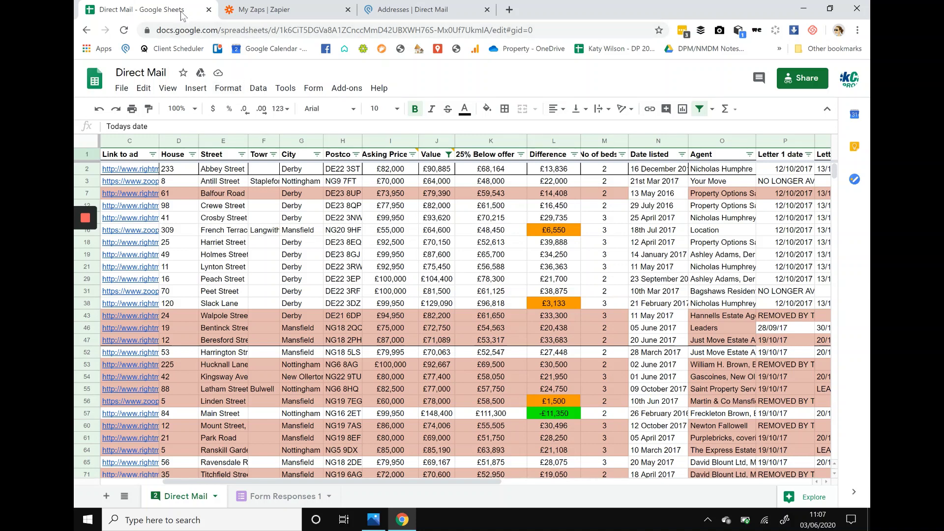
{"action": "left_click", "coordinate": [413, 9]}
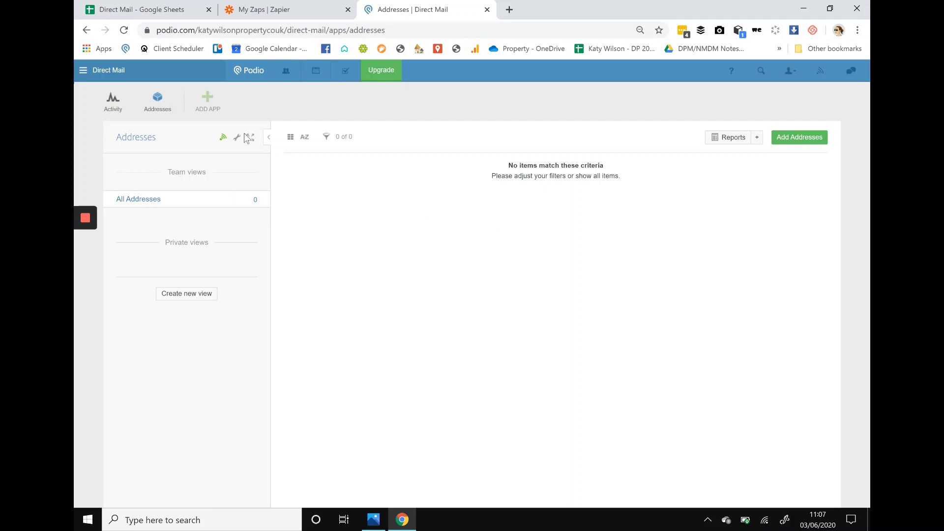
- Start a blank Podio Addresses item and look over its form fields
{"action": "left_click", "coordinate": [797, 138]}
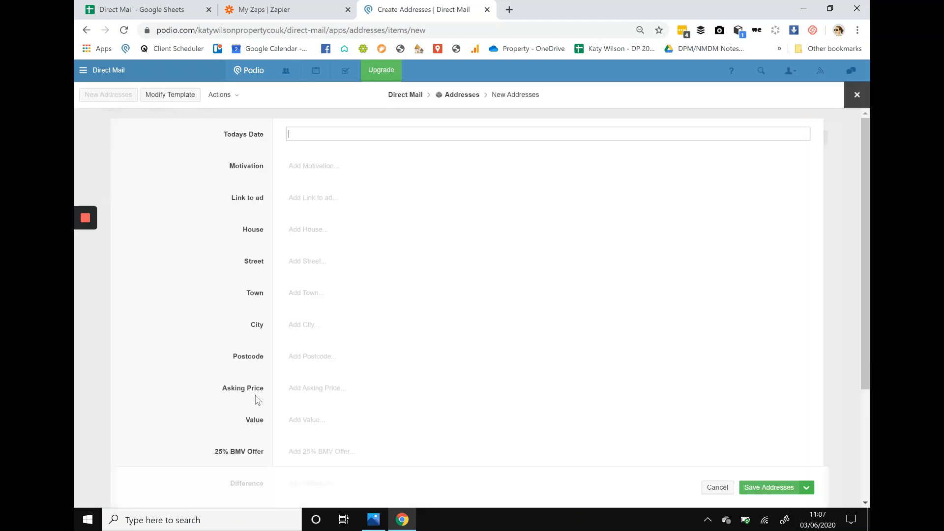
{"action": "scroll", "coordinate": [257, 379], "scroll_direction": "down", "scroll_amount": 3}
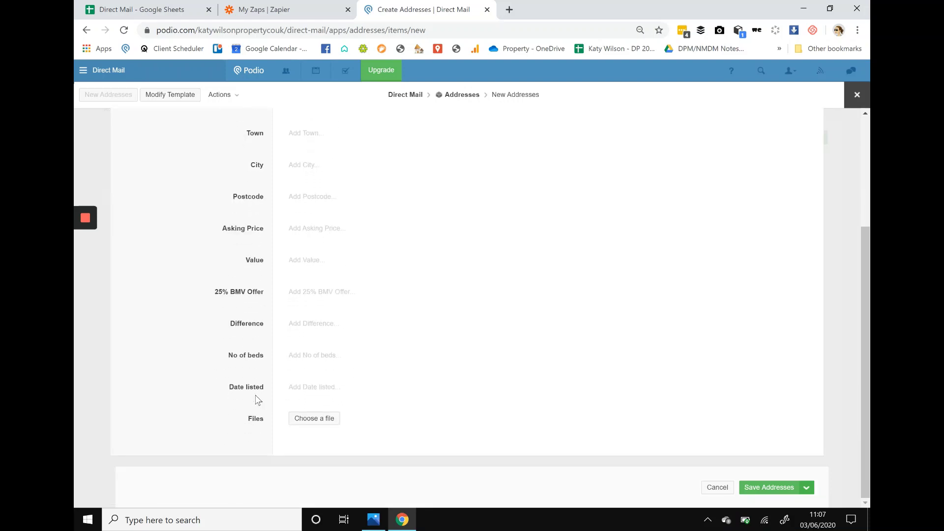
{"action": "scroll", "coordinate": [257, 400], "scroll_direction": "up", "scroll_amount": 3}
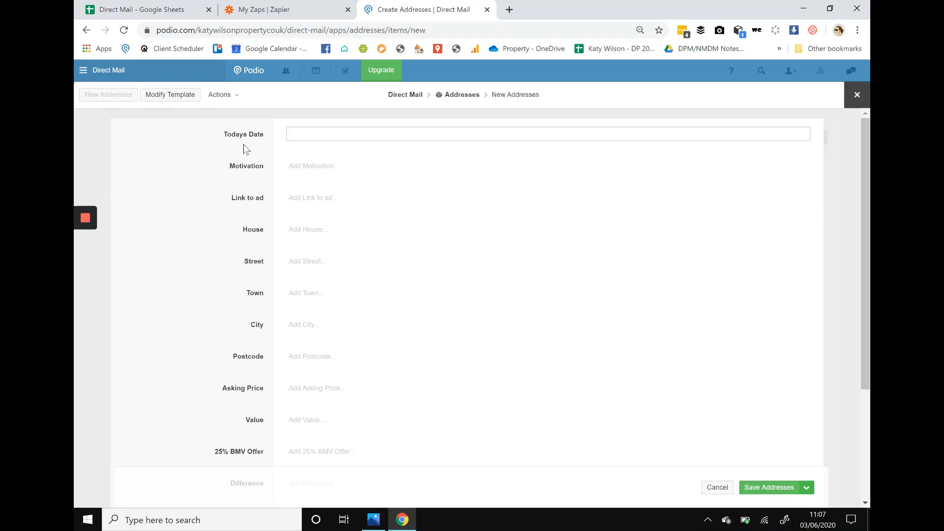
- Compare the Addresses form against the Direct Mail sheet's columns, then bring up Zapier's zap list
{"action": "left_click", "coordinate": [167, 12]}
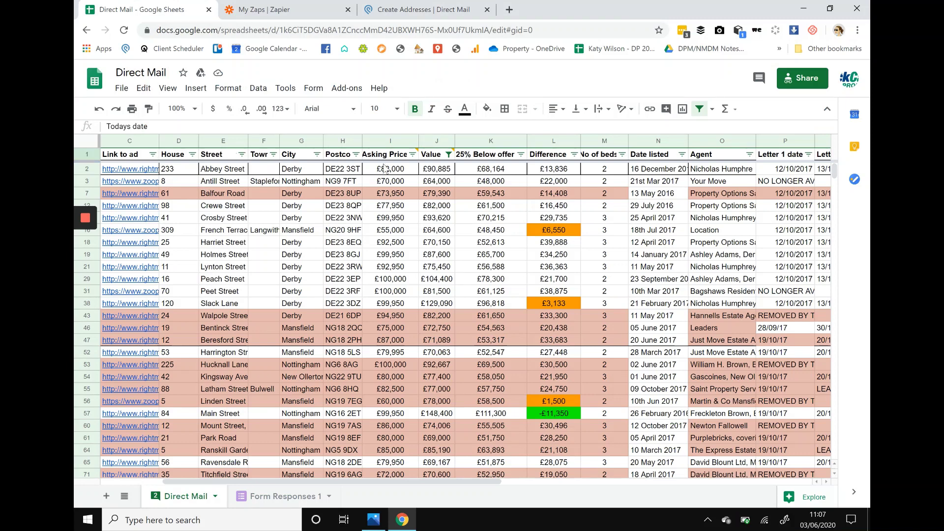
{"action": "left_click", "coordinate": [405, 12]}
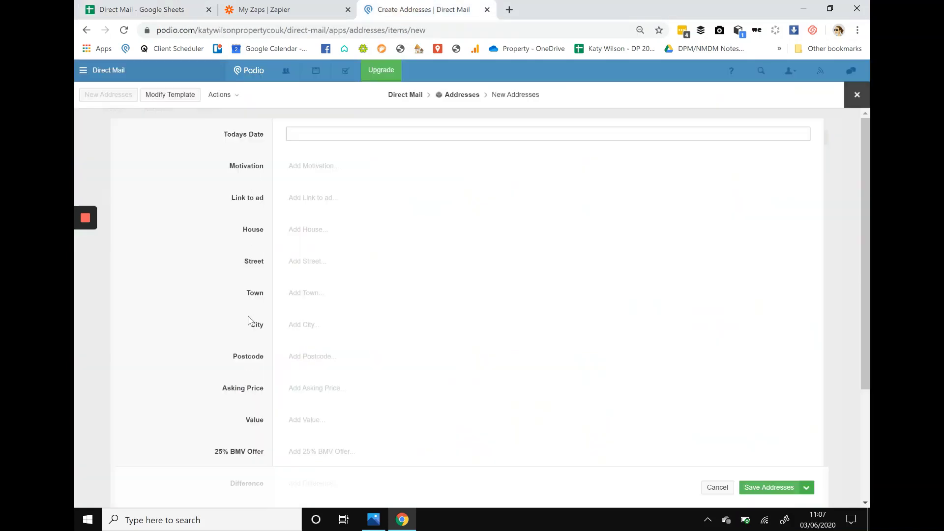
{"action": "scroll", "coordinate": [274, 377], "scroll_direction": "down", "scroll_amount": 1}
{"action": "scroll", "coordinate": [273, 377], "scroll_direction": "down", "scroll_amount": 3}
{"action": "scroll", "coordinate": [273, 377], "scroll_direction": "up", "scroll_amount": 3}
{"action": "left_click", "coordinate": [269, 10]}
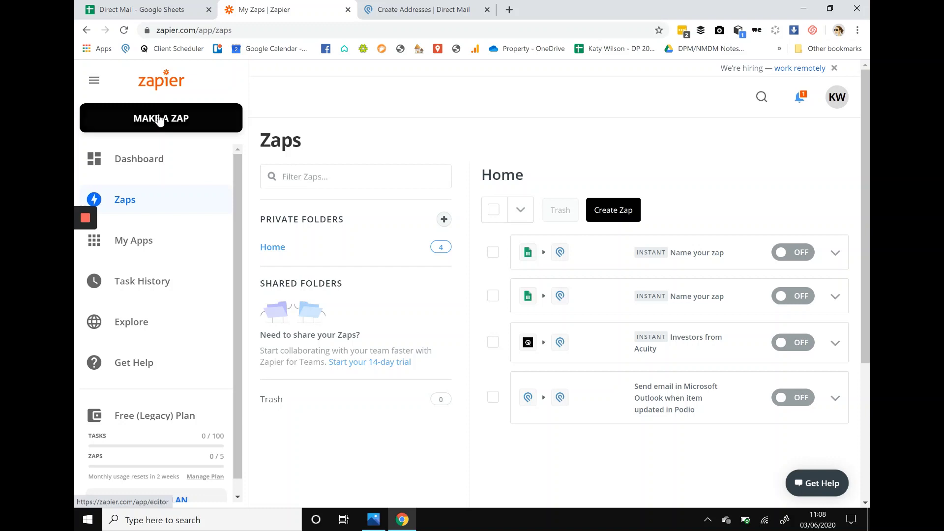
- Create a new zap triggered by Google Sheets' New Spreadsheet Row event
{"action": "left_click", "coordinate": [158, 119]}
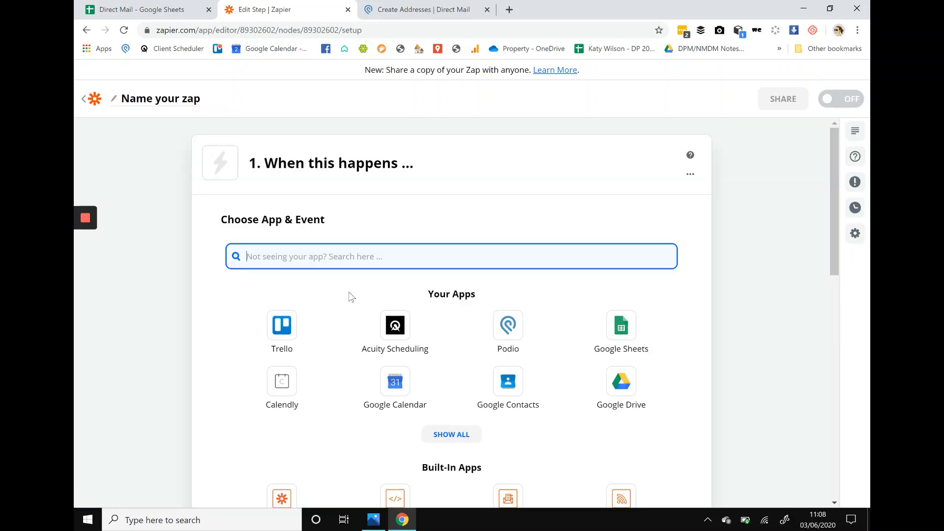
{"action": "left_click", "coordinate": [622, 334]}
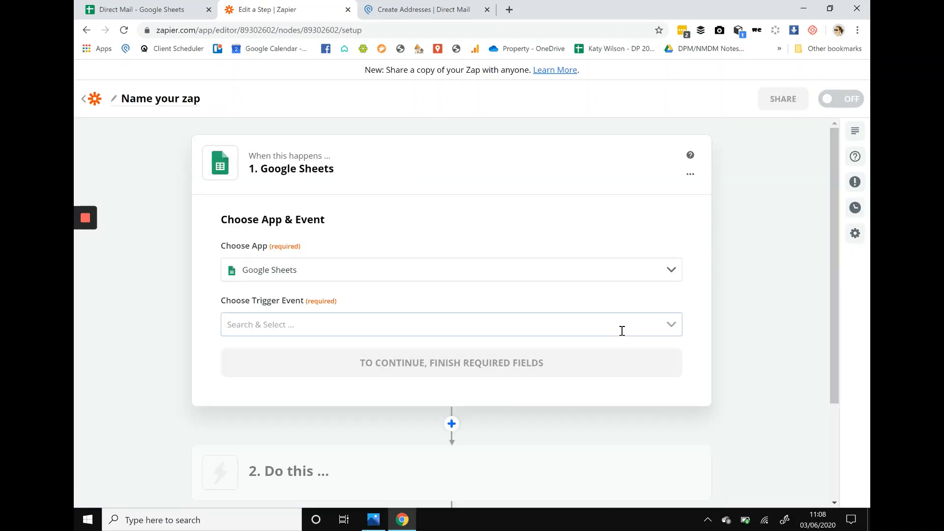
{"action": "left_click", "coordinate": [290, 328]}
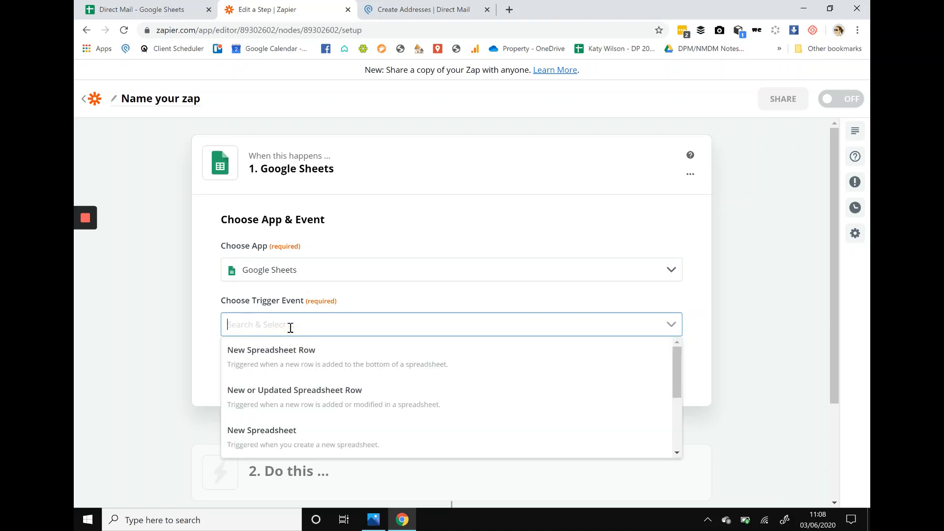
{"action": "left_click", "coordinate": [298, 368]}
{"action": "left_click", "coordinate": [298, 369]}
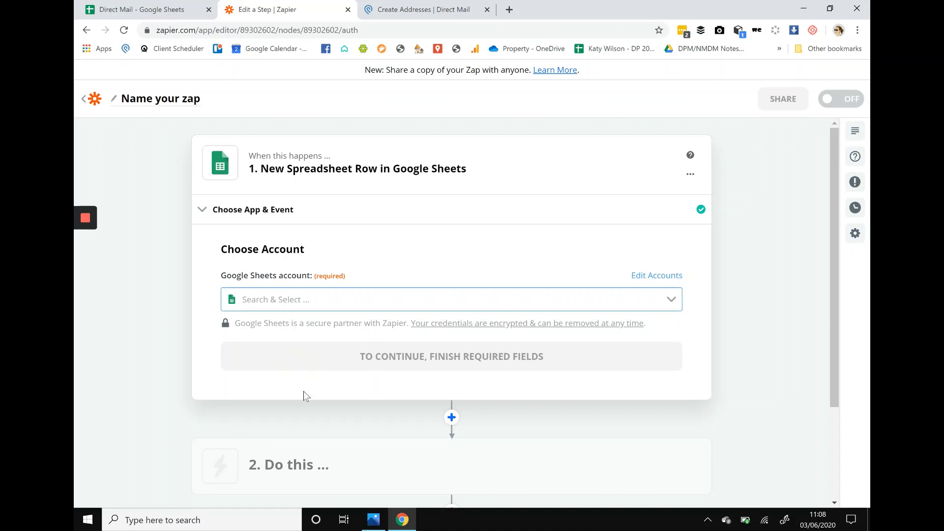
- Connect the trigger to the second Google Sheets account
{"action": "scroll", "coordinate": [303, 391], "scroll_direction": "down", "scroll_amount": 2}
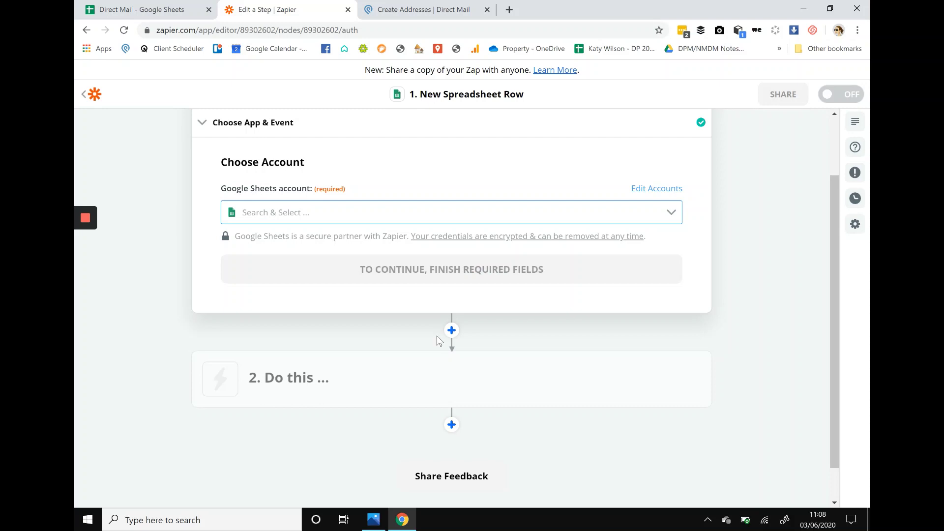
{"action": "left_click", "coordinate": [768, 519]}
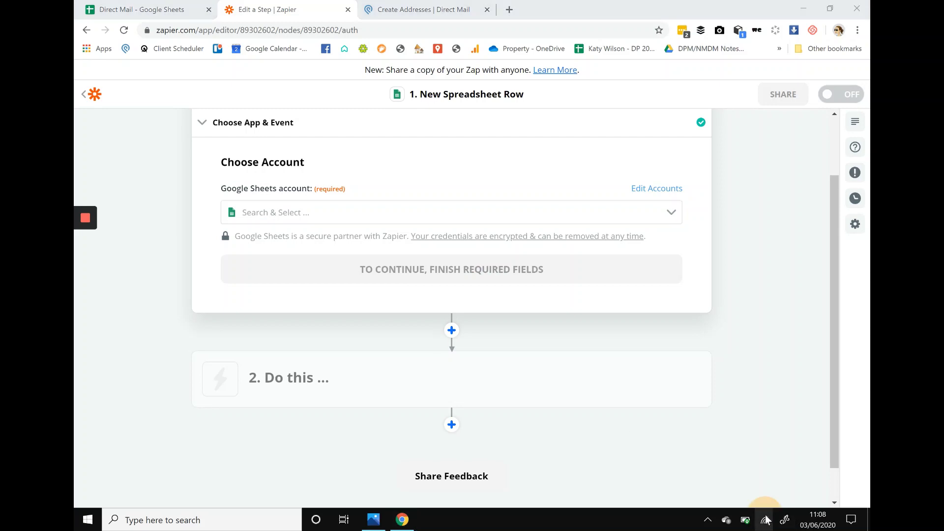
{"action": "left_click", "coordinate": [766, 519]}
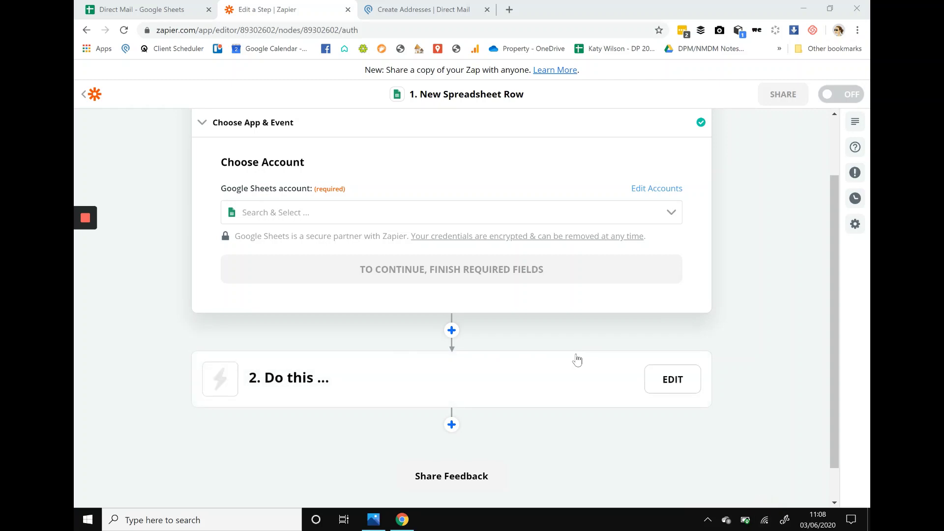
{"action": "left_click", "coordinate": [330, 207]}
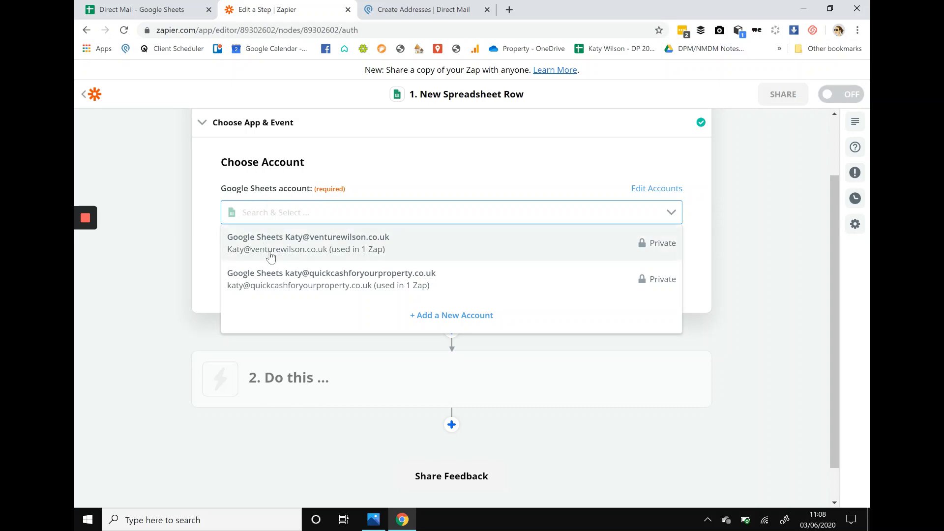
{"action": "left_click", "coordinate": [274, 287]}
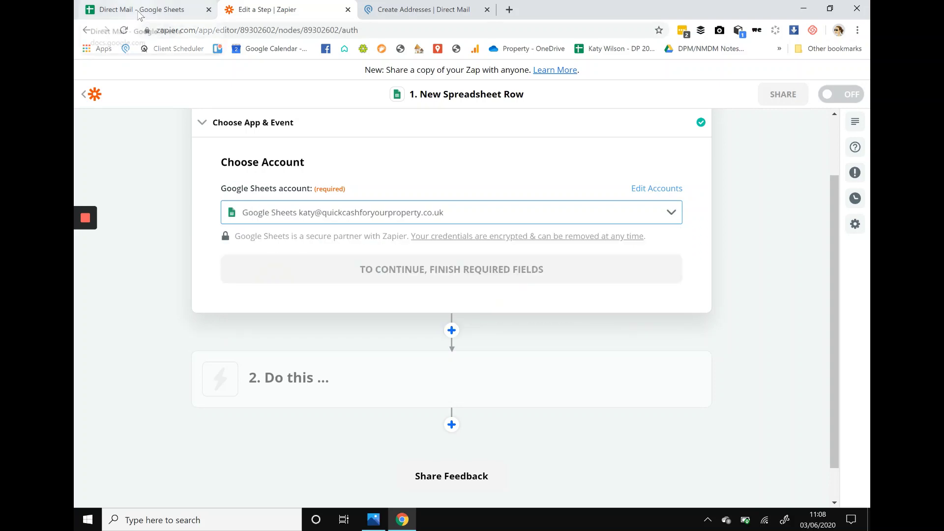
{"action": "left_click", "coordinate": [439, 277]}
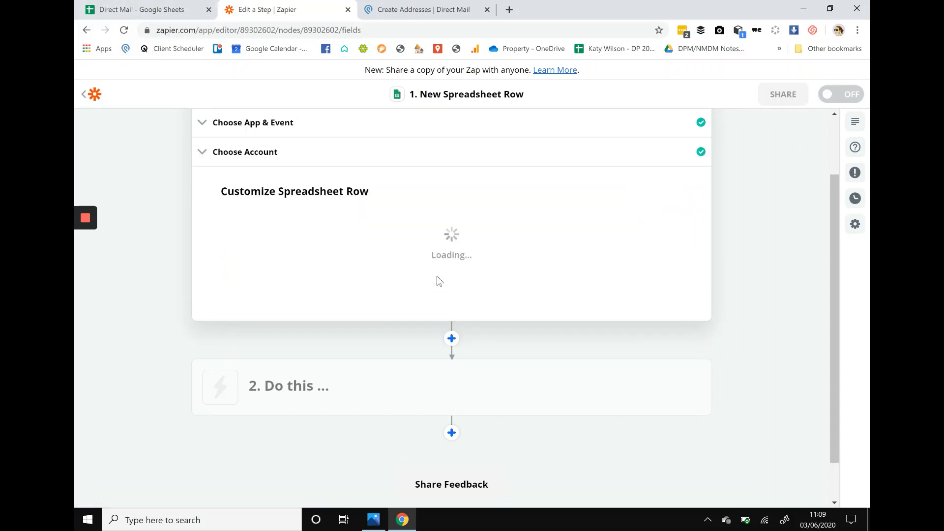
- Point the trigger at the Direct Mail spreadsheet and its Direct Mail worksheet
{"action": "left_click", "coordinate": [308, 298]}
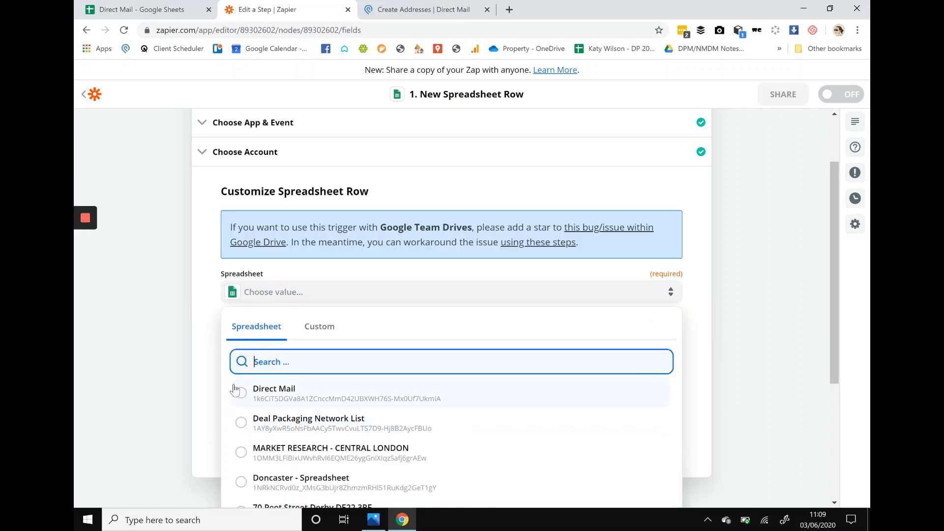
{"action": "left_click", "coordinate": [240, 398]}
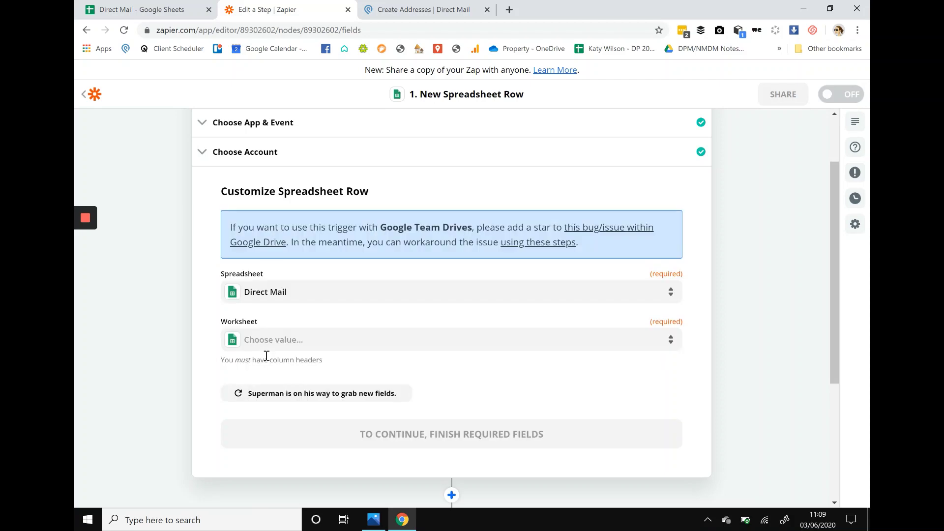
{"action": "left_click", "coordinate": [267, 346]}
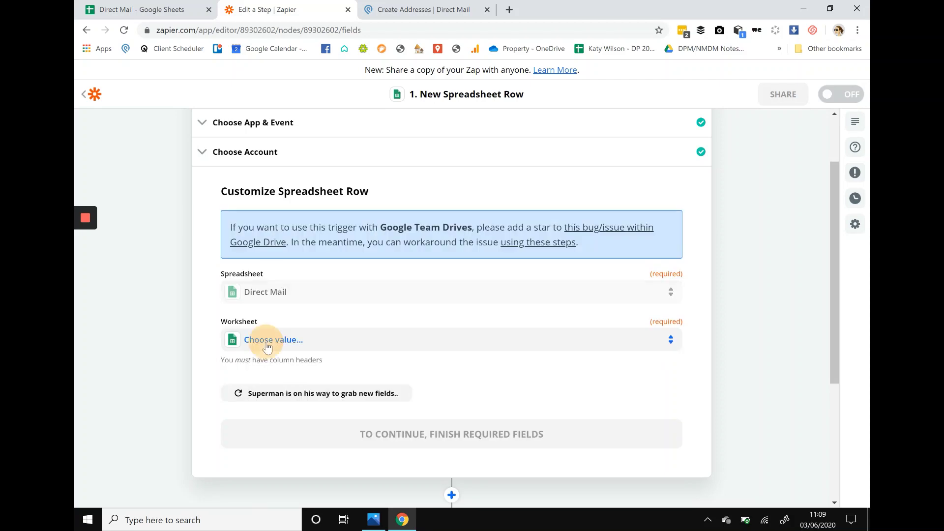
{"action": "left_click", "coordinate": [142, 12]}
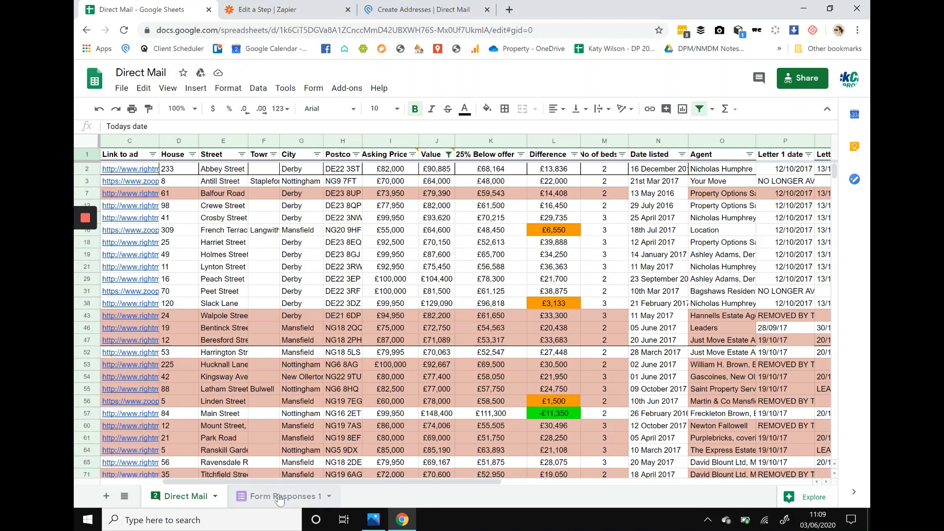
{"action": "left_click", "coordinate": [302, 10]}
{"action": "left_click", "coordinate": [245, 339]}
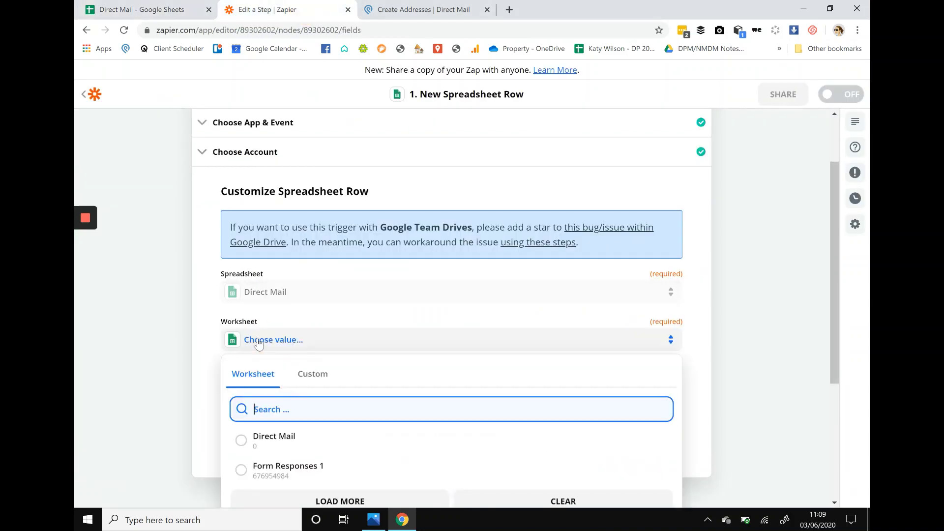
{"action": "left_click", "coordinate": [270, 443]}
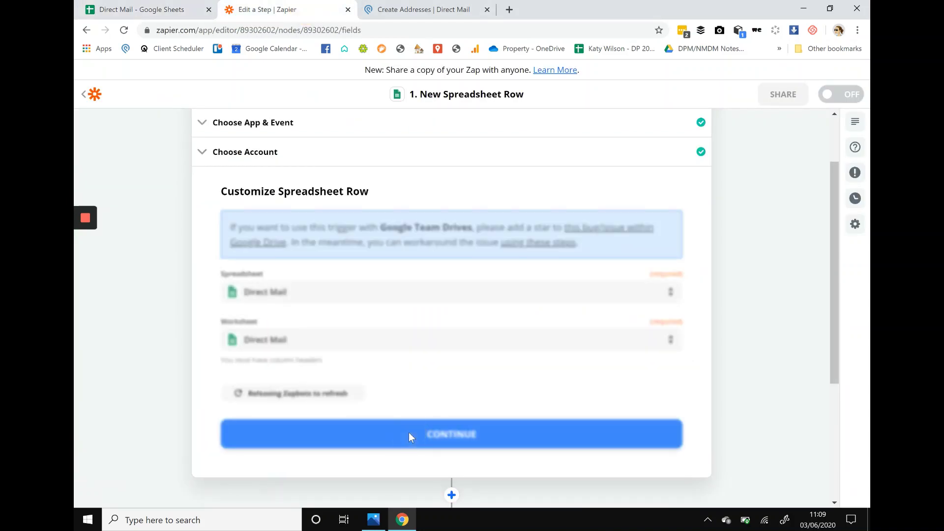
{"action": "left_click", "coordinate": [410, 438]}
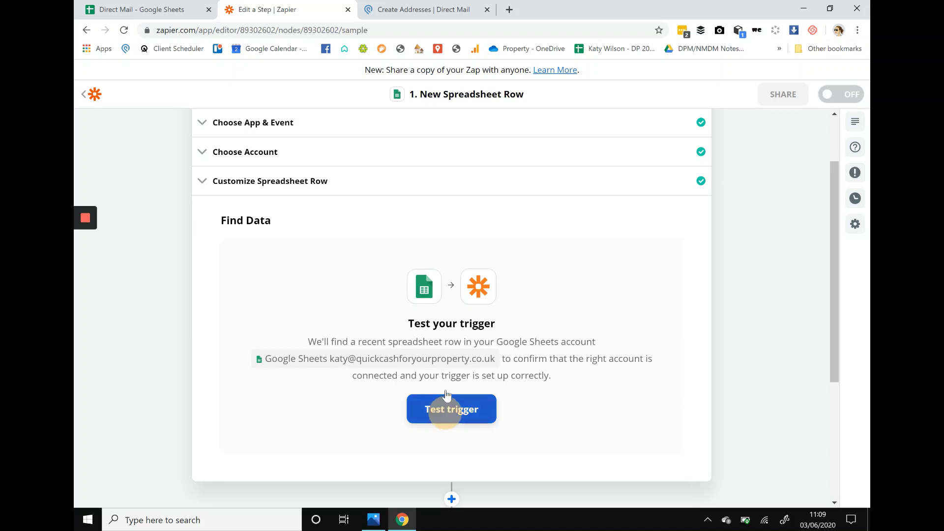
- Test the trigger, loading sample row 776, and accept it
{"action": "left_click", "coordinate": [445, 408]}
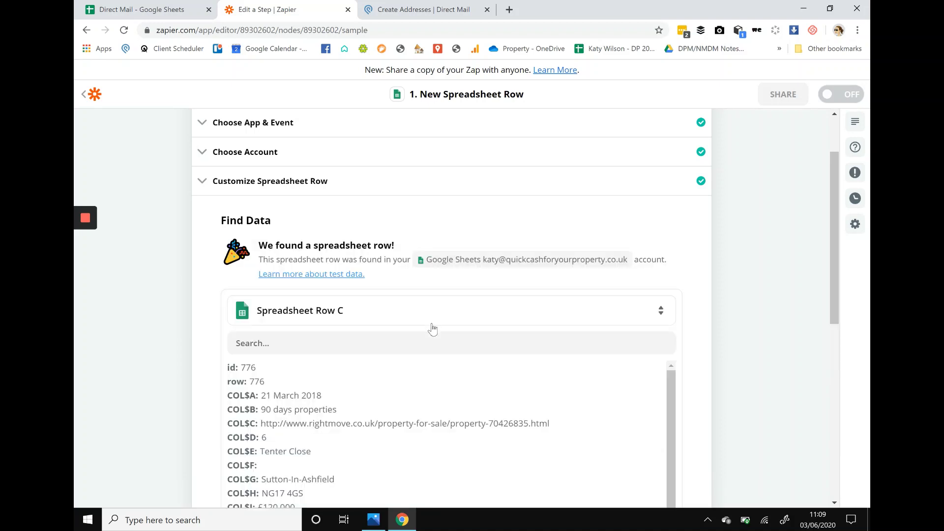
{"action": "scroll", "coordinate": [421, 337], "scroll_direction": "down", "scroll_amount": 3}
{"action": "scroll", "coordinate": [420, 343], "scroll_direction": "down", "scroll_amount": 3}
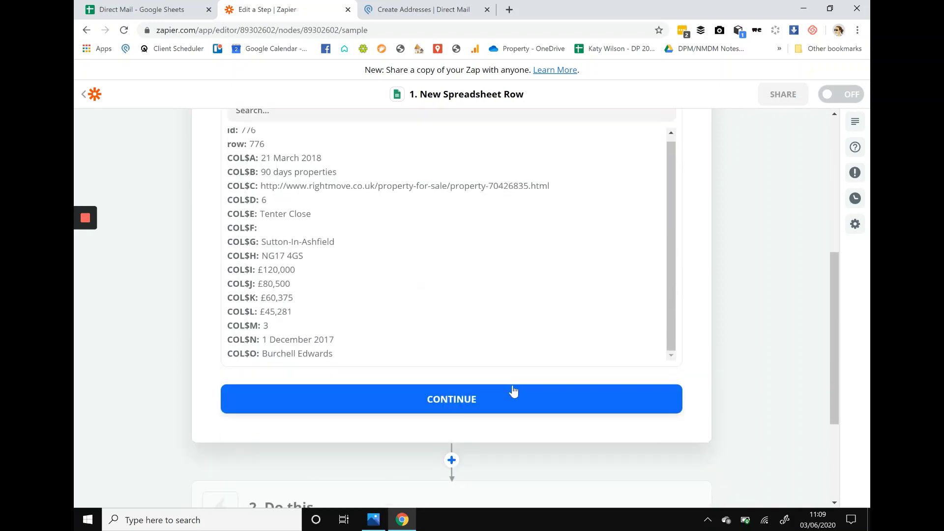
{"action": "left_click", "coordinate": [500, 400]}
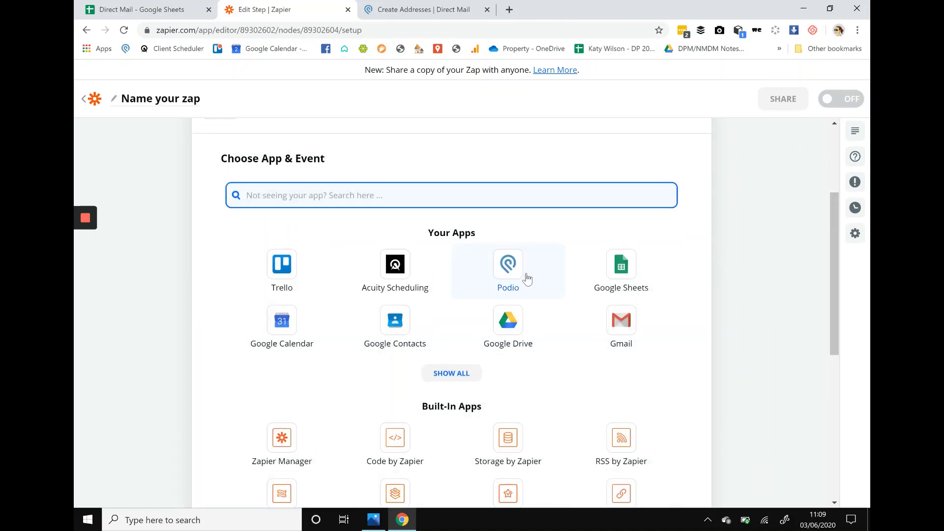
- Set Podio Create Item as the action, discarding the unsaved Podio address form along the way
{"action": "left_click", "coordinate": [526, 278]}
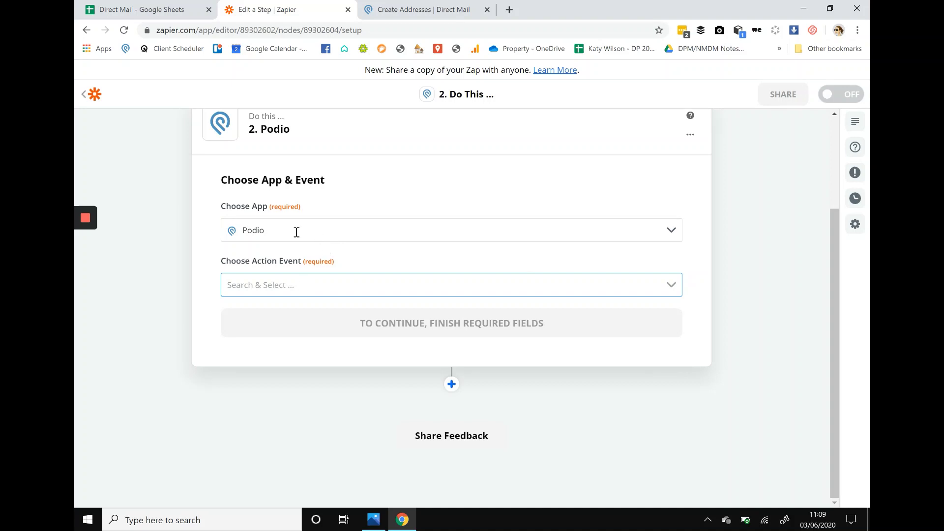
{"action": "left_click", "coordinate": [284, 285]}
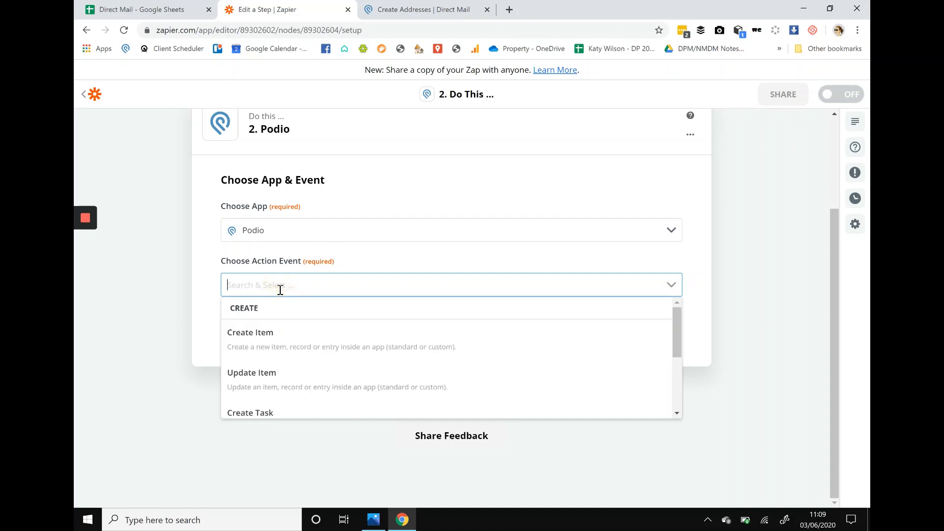
{"action": "left_click", "coordinate": [283, 343]}
{"action": "left_click", "coordinate": [423, 10]}
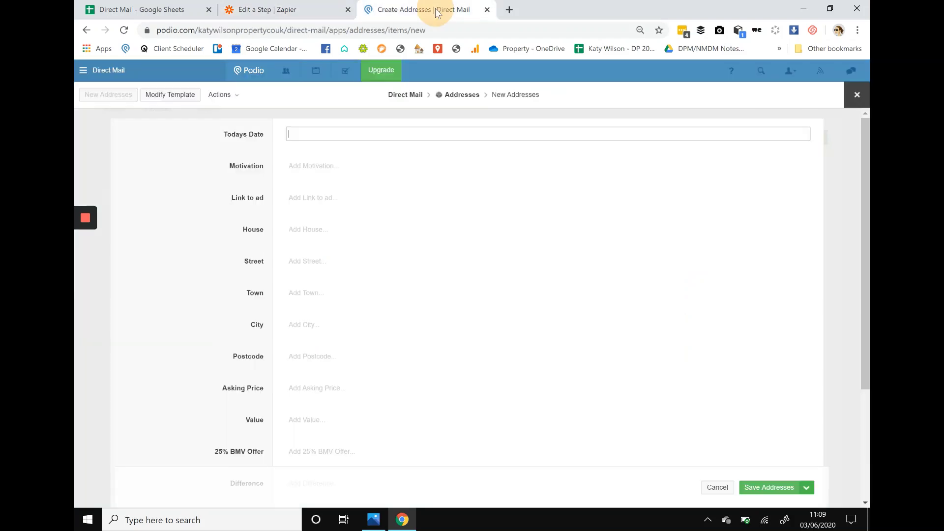
{"action": "mouse_move", "coordinate": [102, 274]}
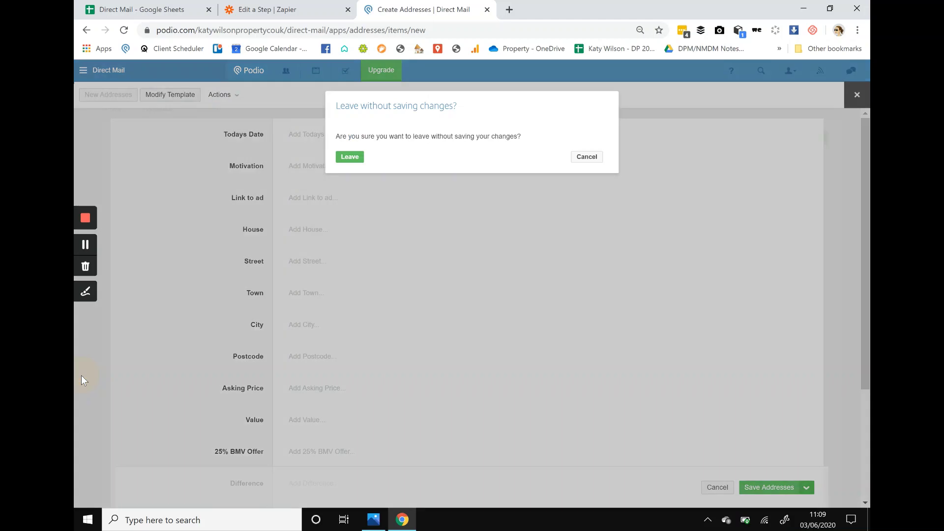
{"action": "left_click", "coordinate": [349, 157]}
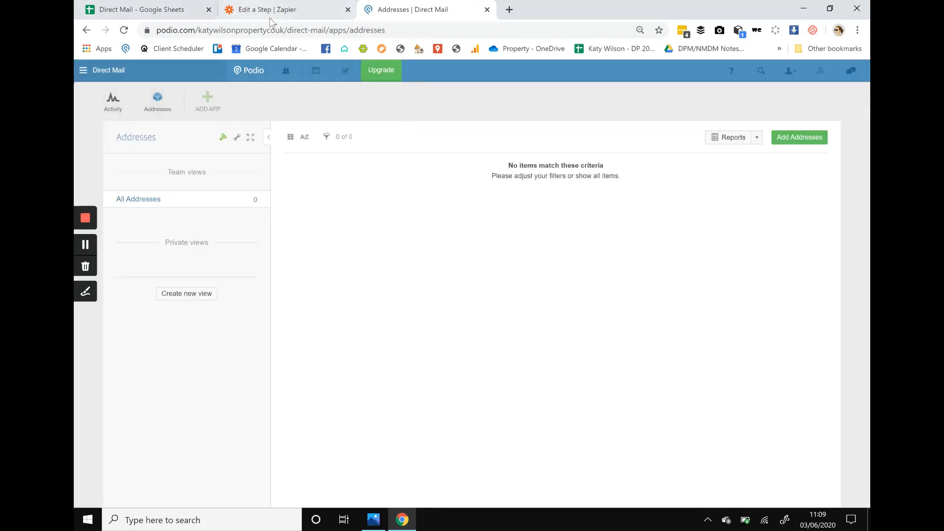
{"action": "left_click", "coordinate": [269, 18]}
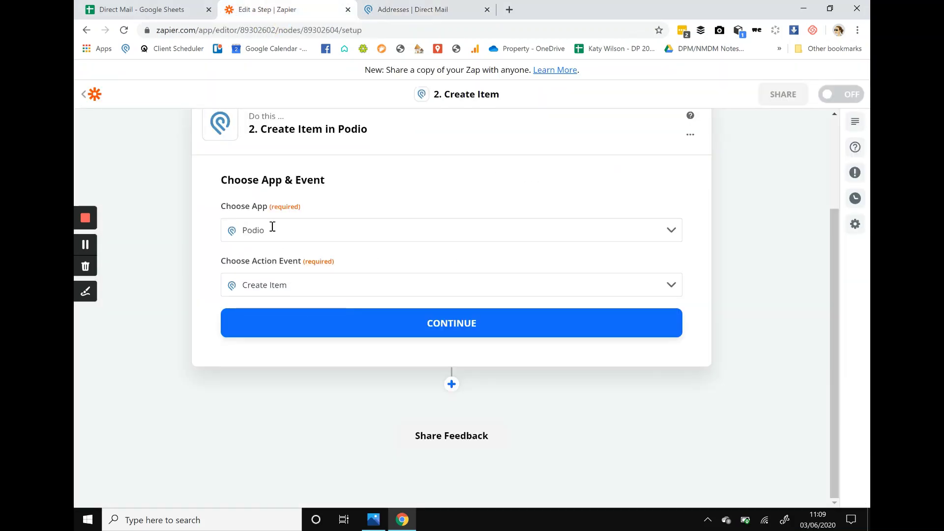
{"action": "left_click", "coordinate": [330, 328]}
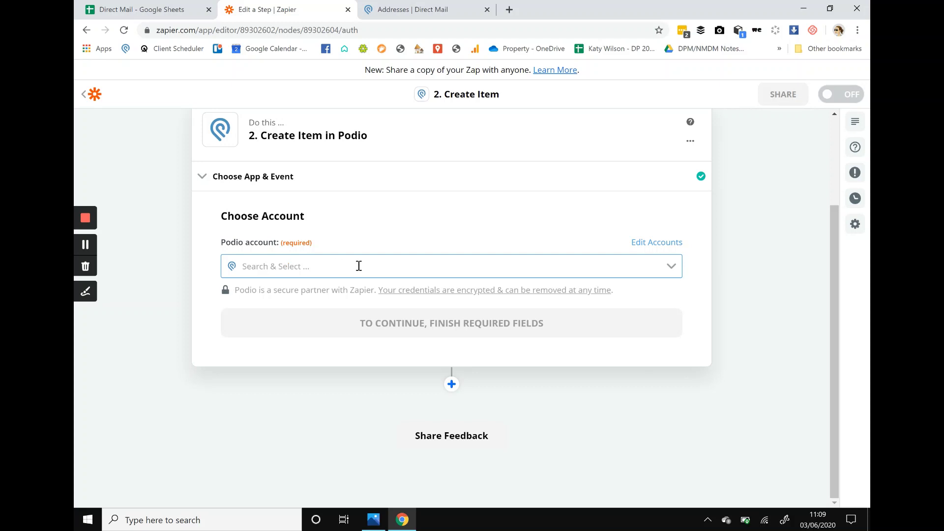
- Use the Podio #3 account for the Create Item action and continue
{"action": "left_click", "coordinate": [327, 266]}
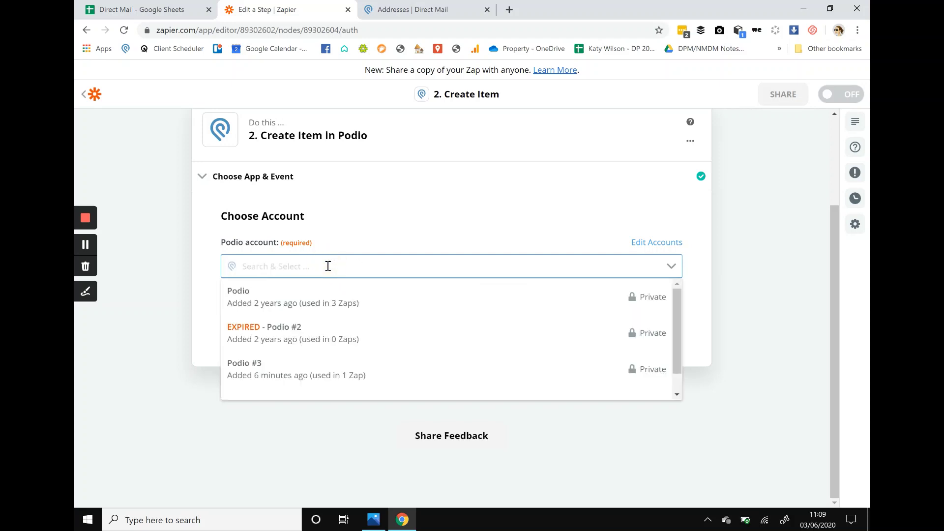
{"action": "left_click", "coordinate": [320, 378]}
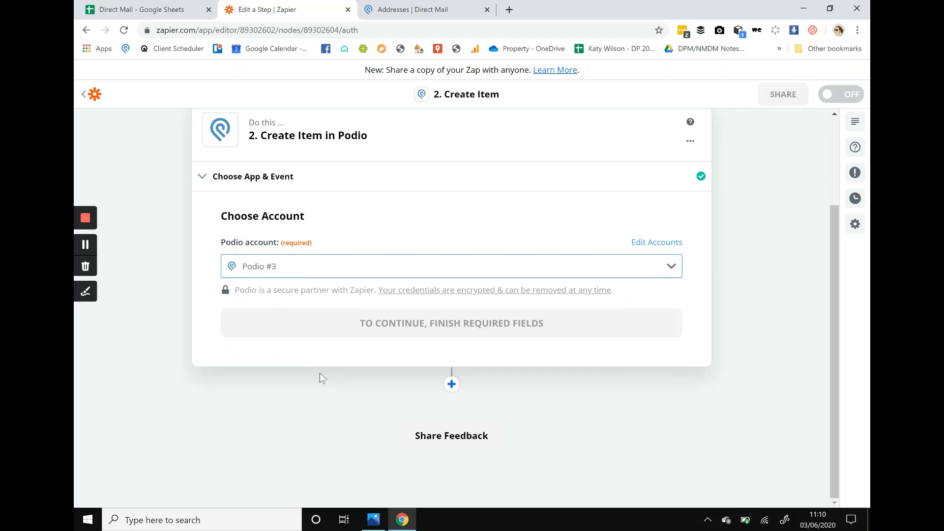
{"action": "left_click", "coordinate": [379, 323]}
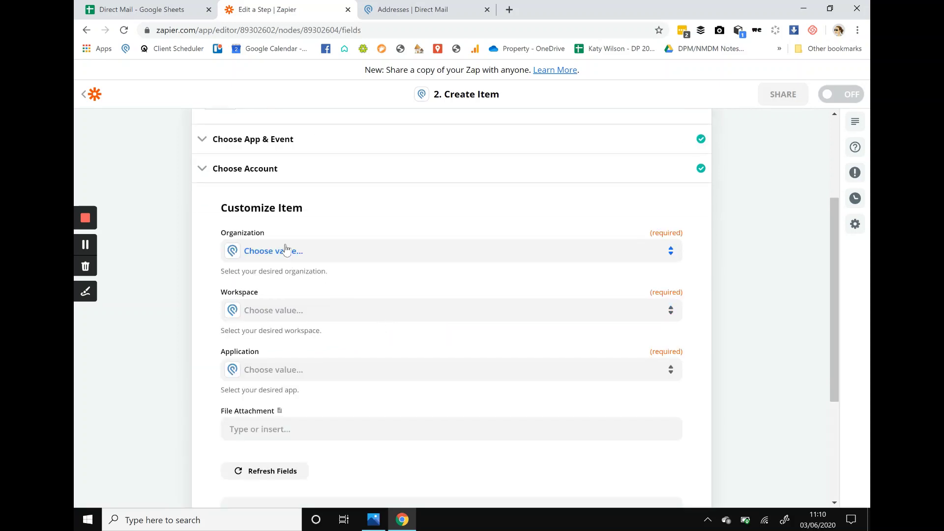
{"action": "left_click", "coordinate": [285, 252]}
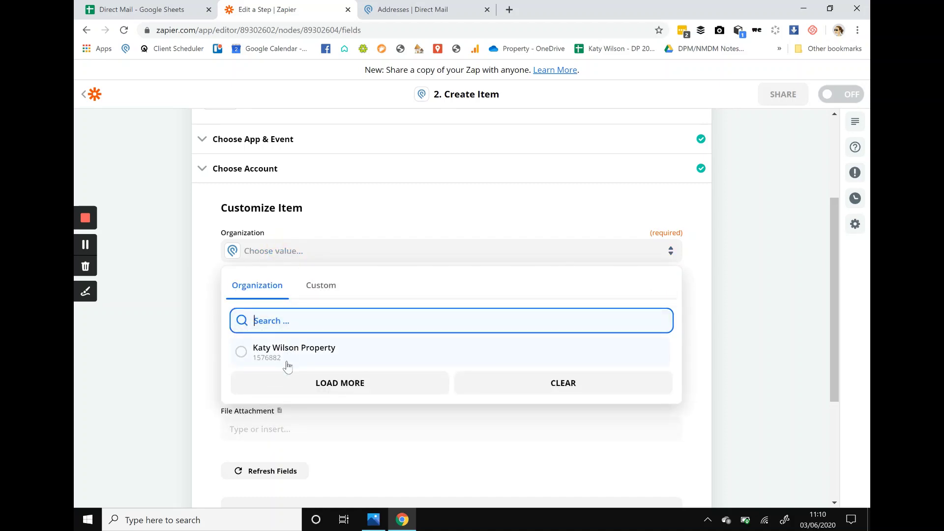
{"action": "left_click", "coordinate": [286, 361]}
{"action": "left_click", "coordinate": [404, 7]}
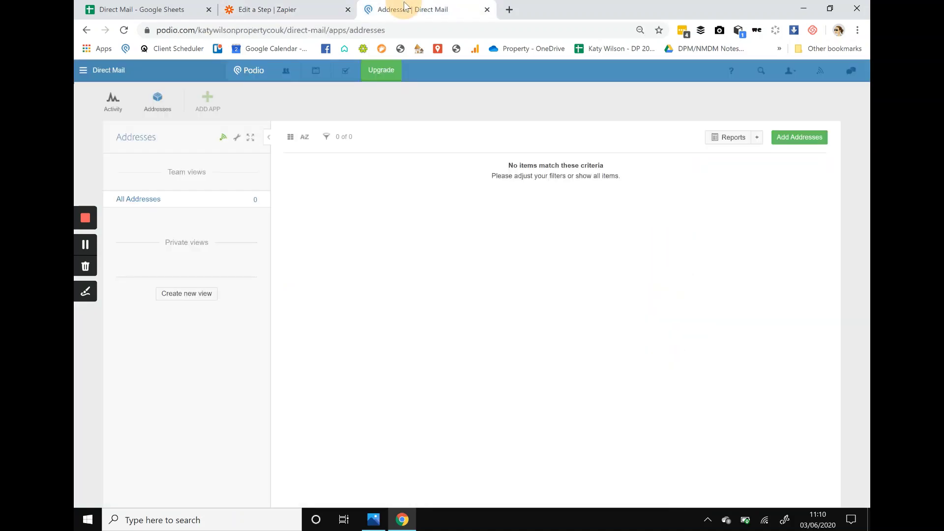
{"action": "left_click", "coordinate": [98, 75]}
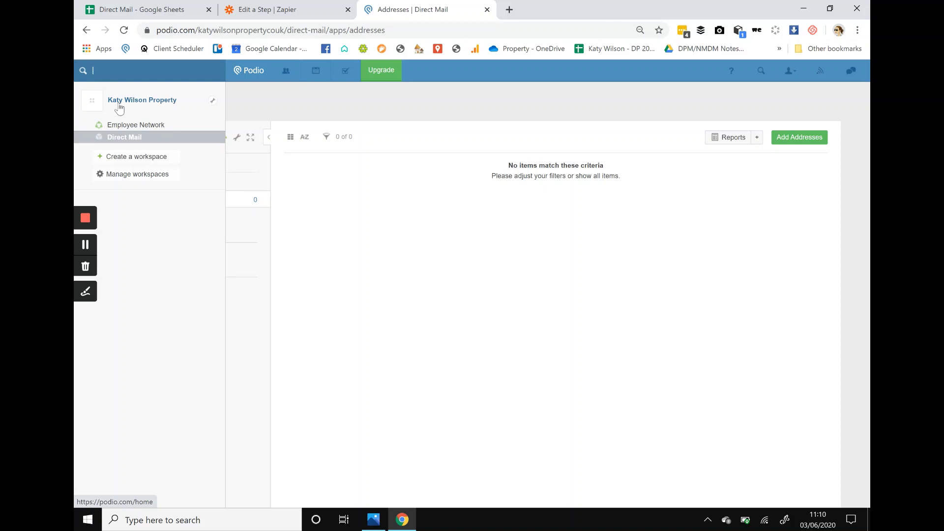
{"action": "left_click", "coordinate": [315, 10]}
{"action": "left_click", "coordinate": [277, 311]}
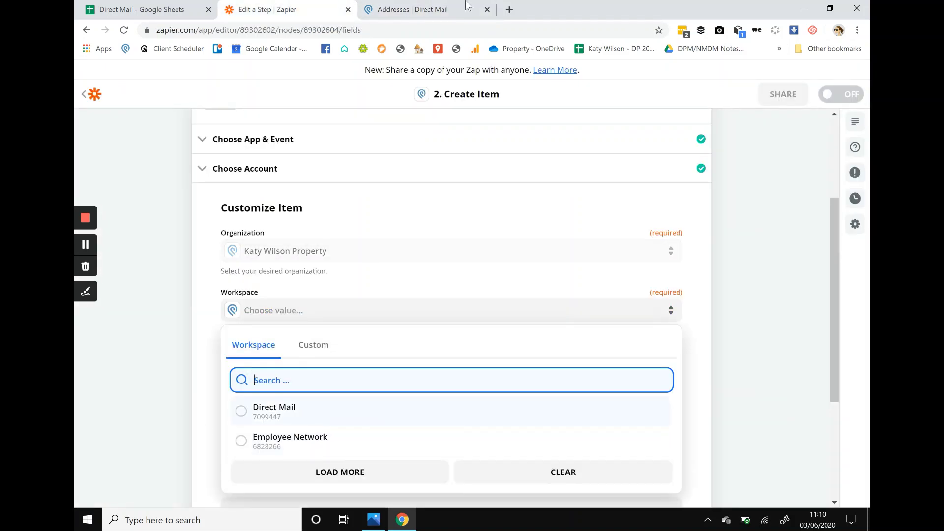
{"action": "left_click", "coordinate": [423, 10]}
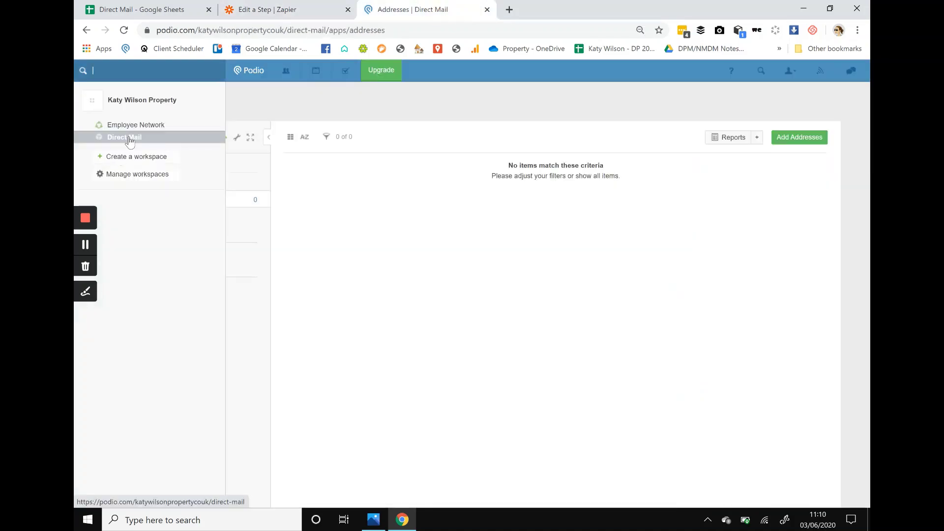
{"action": "left_click", "coordinate": [268, 10]}
{"action": "left_click", "coordinate": [270, 317]}
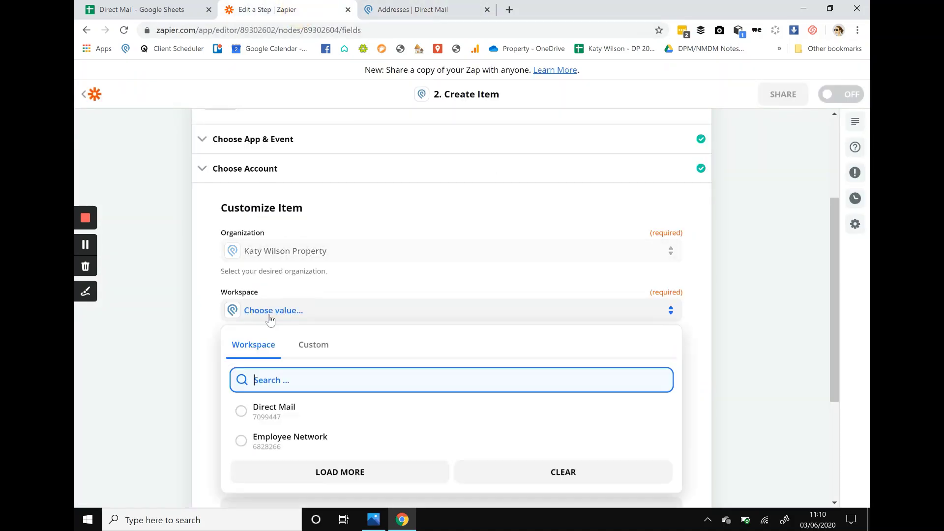
{"action": "left_click", "coordinate": [266, 417]}
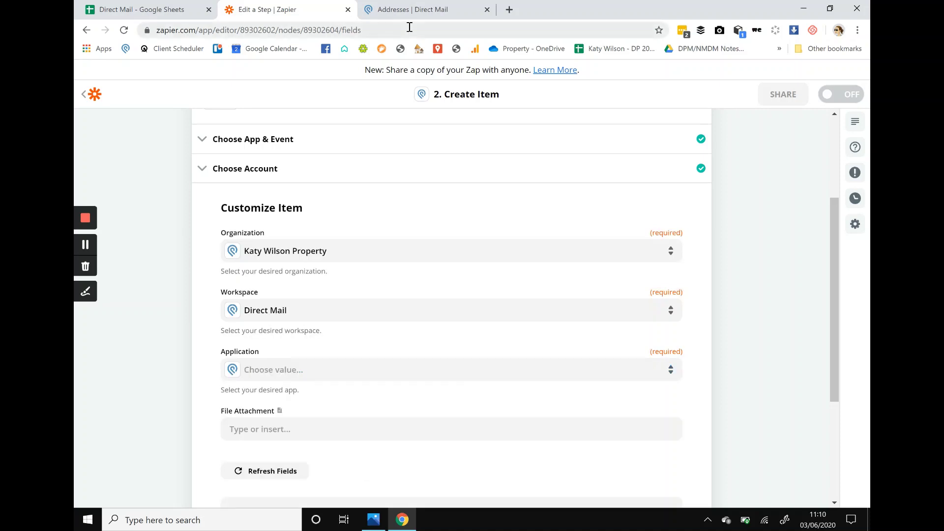
- Select the Addresses application after viewing the Direct Mail workspace in Podio
{"action": "left_click", "coordinate": [408, 10]}
{"action": "left_click", "coordinate": [136, 139]}
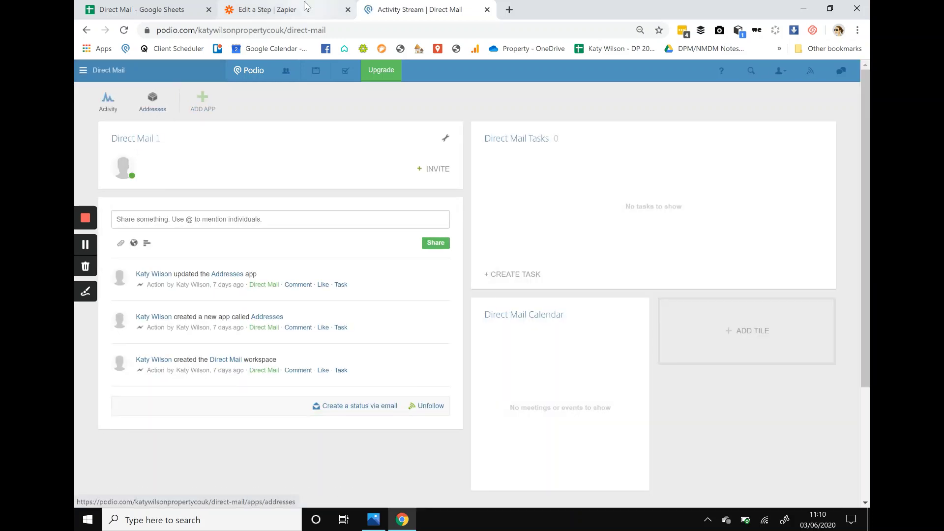
{"action": "key", "text": "ctrl+shift+Tab"}
{"action": "left_click", "coordinate": [275, 370]}
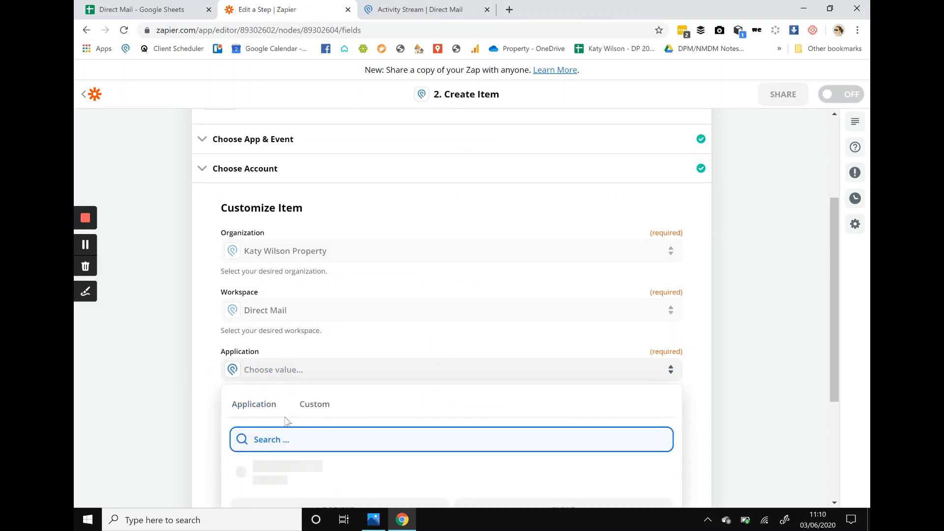
{"action": "left_click", "coordinate": [309, 472]}
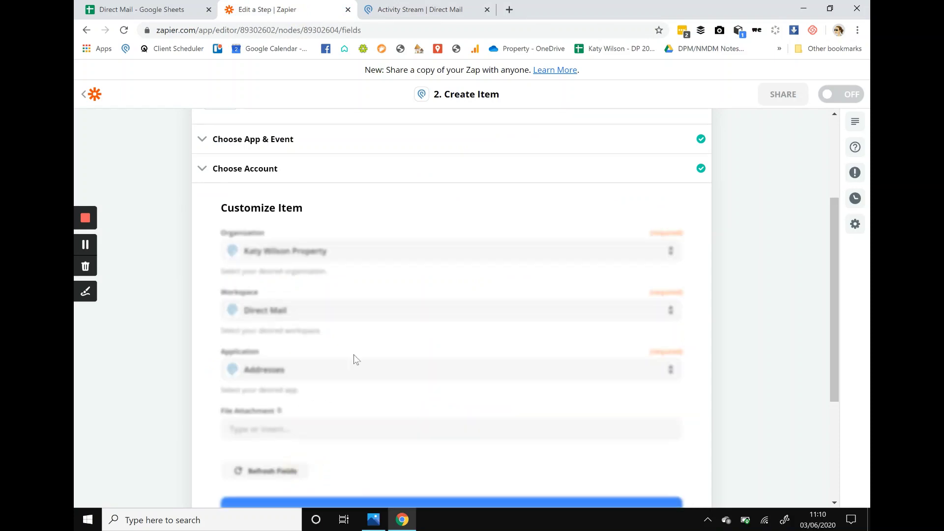
- Review the new empty Addresses fields, from Todays Date down to Town
{"action": "scroll", "coordinate": [355, 359], "scroll_direction": "down", "scroll_amount": 3}
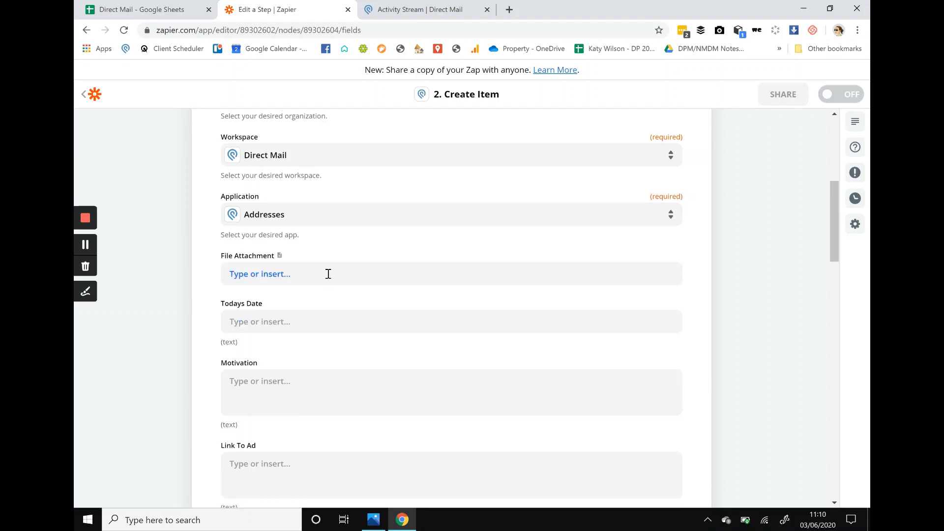
{"action": "scroll", "coordinate": [328, 274], "scroll_direction": "down", "scroll_amount": 1}
{"action": "left_click", "coordinate": [306, 235]}
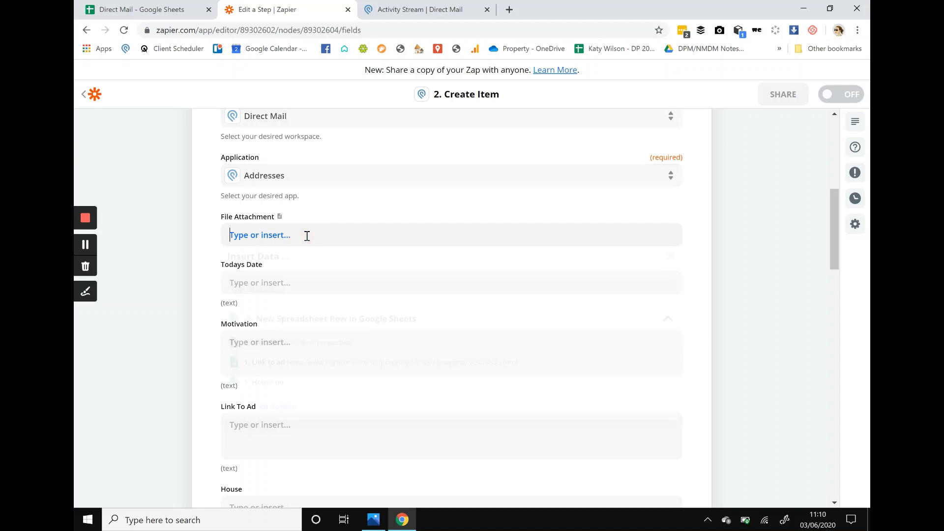
{"action": "left_click", "coordinate": [775, 249]}
{"action": "scroll", "coordinate": [311, 269], "scroll_direction": "down", "scroll_amount": 5}
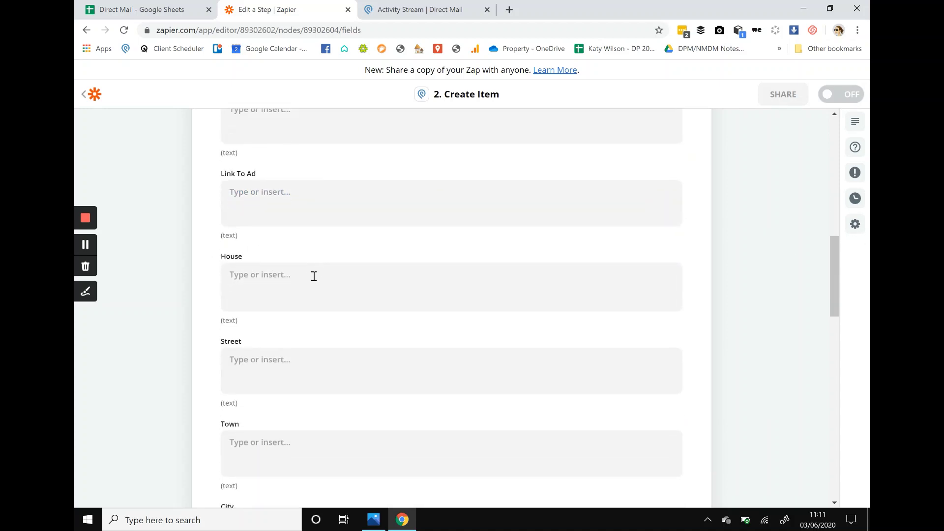
{"action": "scroll", "coordinate": [313, 276], "scroll_direction": "up", "scroll_amount": 4}
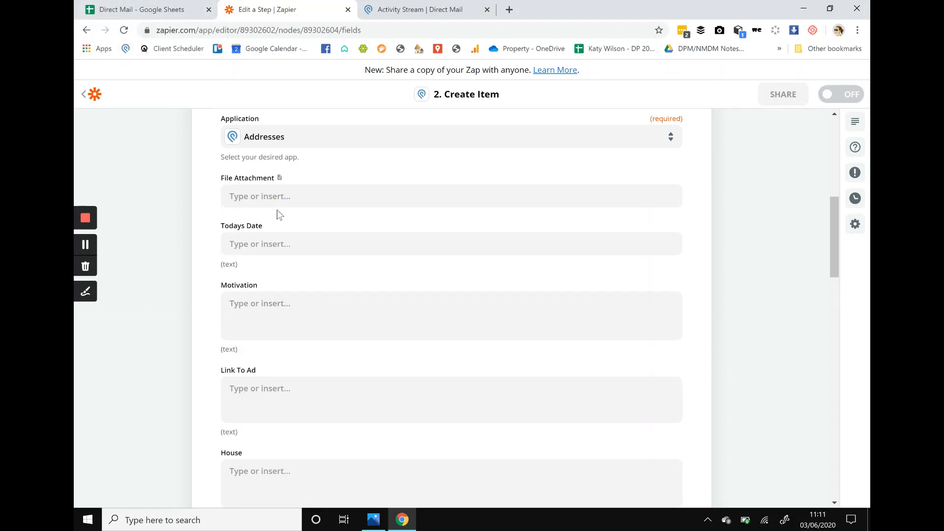
- Map the sheet's Todays date, Motivation and Link to ad columns into the matching Podio fields
{"action": "left_click", "coordinate": [273, 244]}
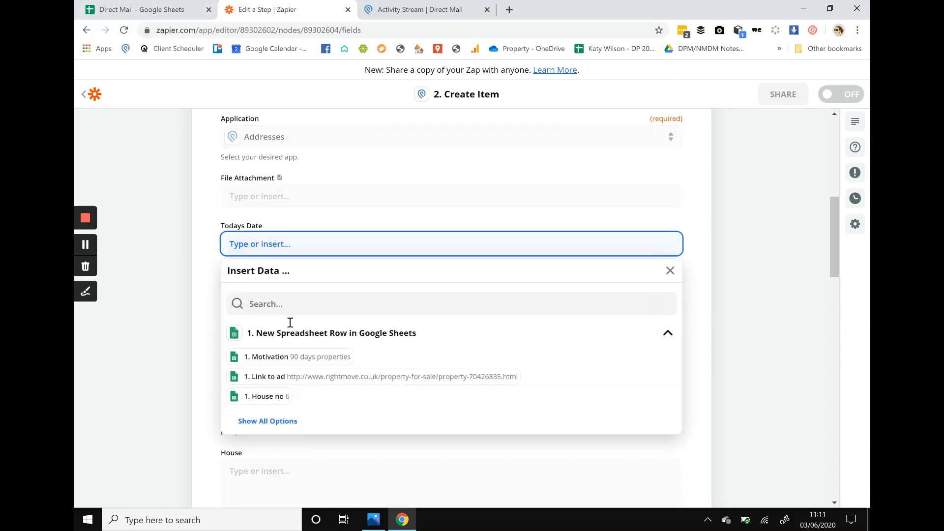
{"action": "scroll", "coordinate": [322, 366], "scroll_direction": "down", "scroll_amount": 1}
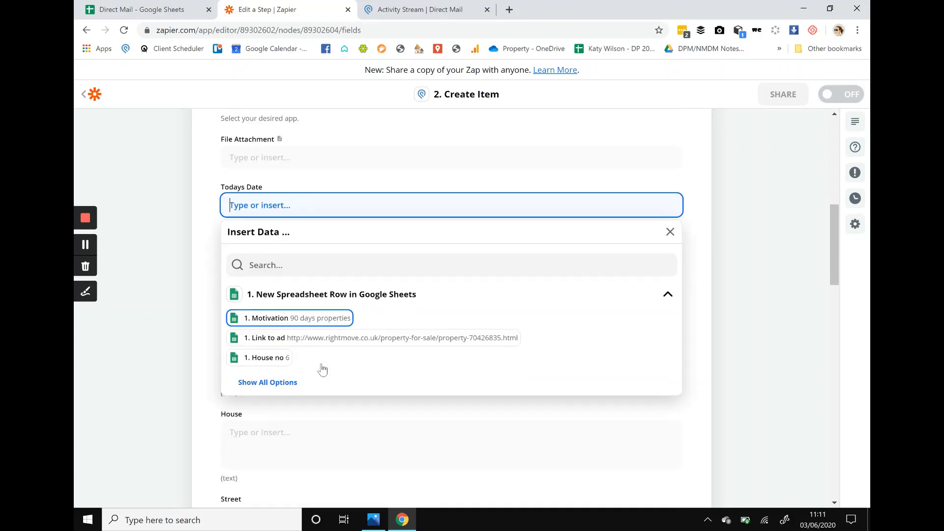
{"action": "left_click", "coordinate": [281, 383]}
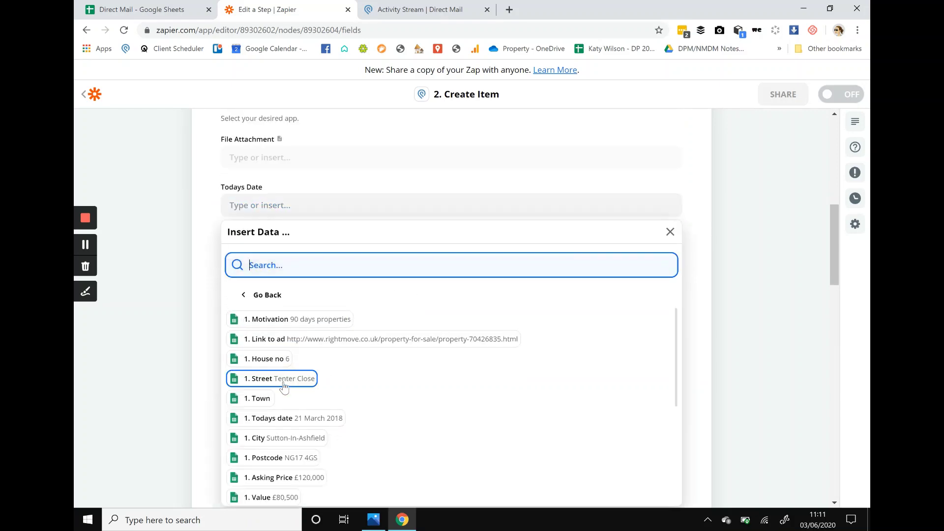
{"action": "left_click", "coordinate": [315, 426]}
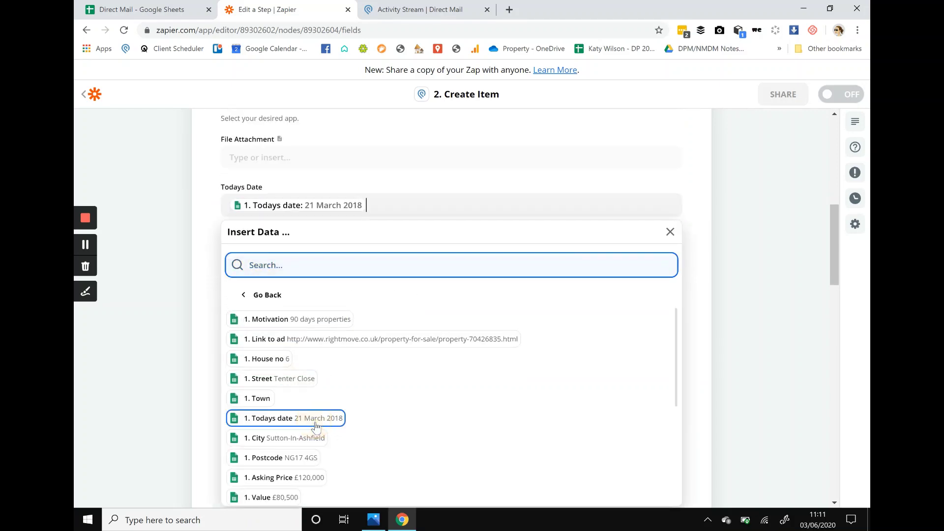
{"action": "left_click", "coordinate": [495, 177]}
{"action": "left_click", "coordinate": [262, 274]}
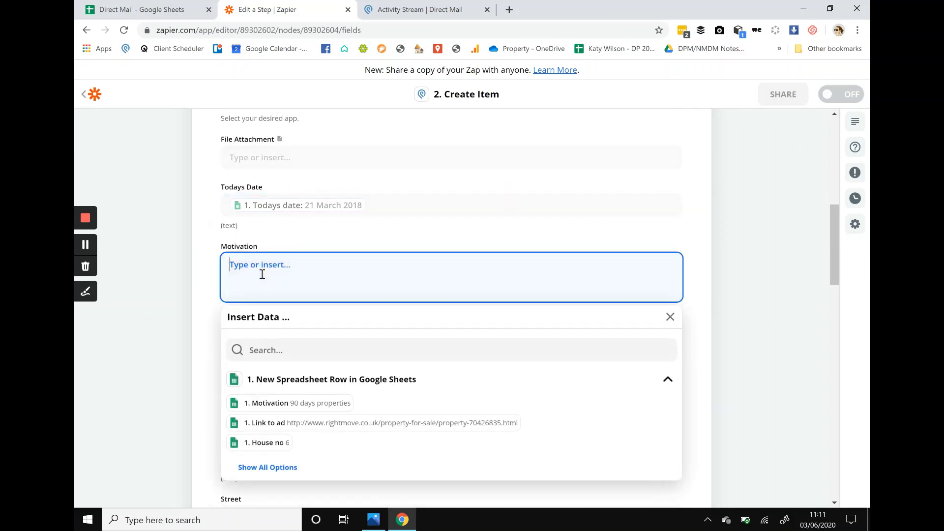
{"action": "left_click", "coordinate": [295, 404]}
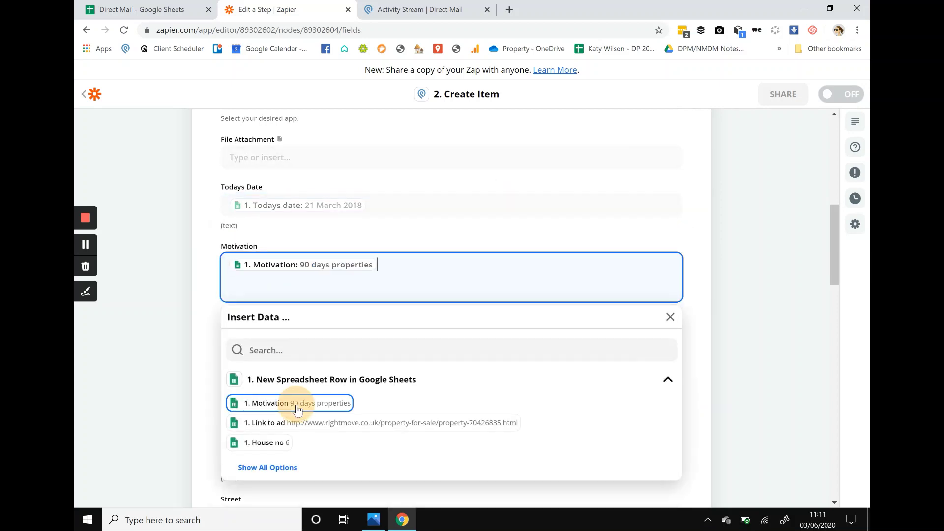
{"action": "left_click", "coordinate": [712, 255]}
{"action": "left_click", "coordinate": [258, 358]}
{"action": "left_click", "coordinate": [305, 469]}
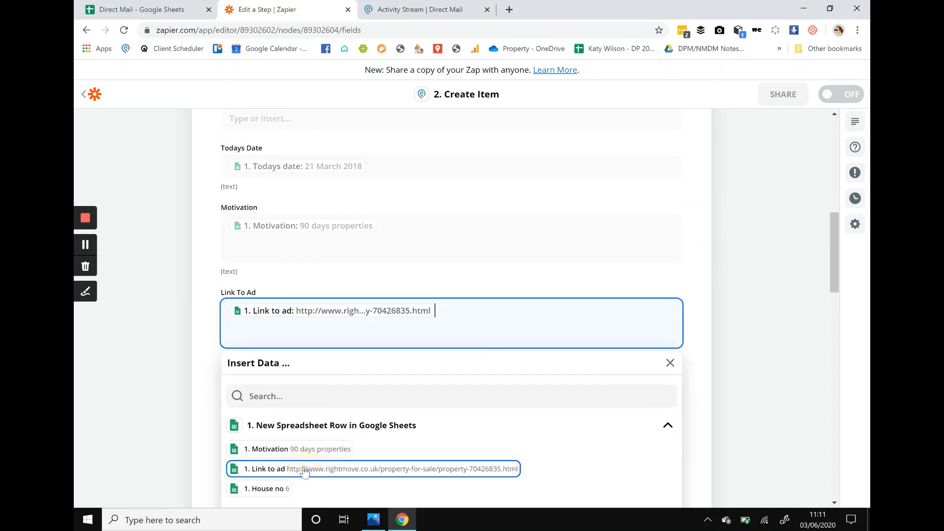
{"action": "left_click", "coordinate": [721, 241]}
- Map the sheet's House no and Street columns into House and Street
{"action": "scroll", "coordinate": [320, 314], "scroll_direction": "down", "scroll_amount": 1}
{"action": "left_click", "coordinate": [267, 329]}
{"action": "left_click", "coordinate": [272, 460]}
{"action": "left_click", "coordinate": [771, 271]}
{"action": "scroll", "coordinate": [589, 268], "scroll_direction": "down", "scroll_amount": 1}
{"action": "left_click", "coordinate": [327, 292]}
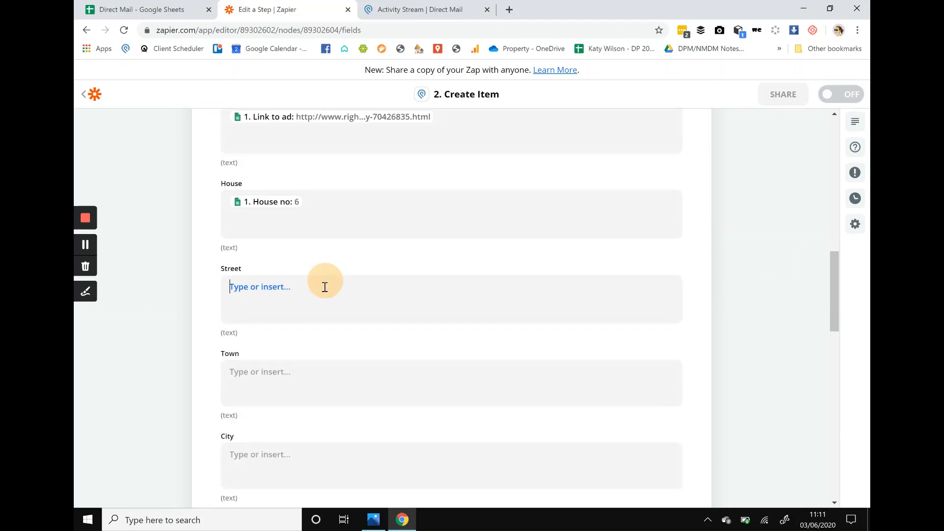
{"action": "left_click", "coordinate": [274, 413]}
{"action": "left_click", "coordinate": [261, 408]}
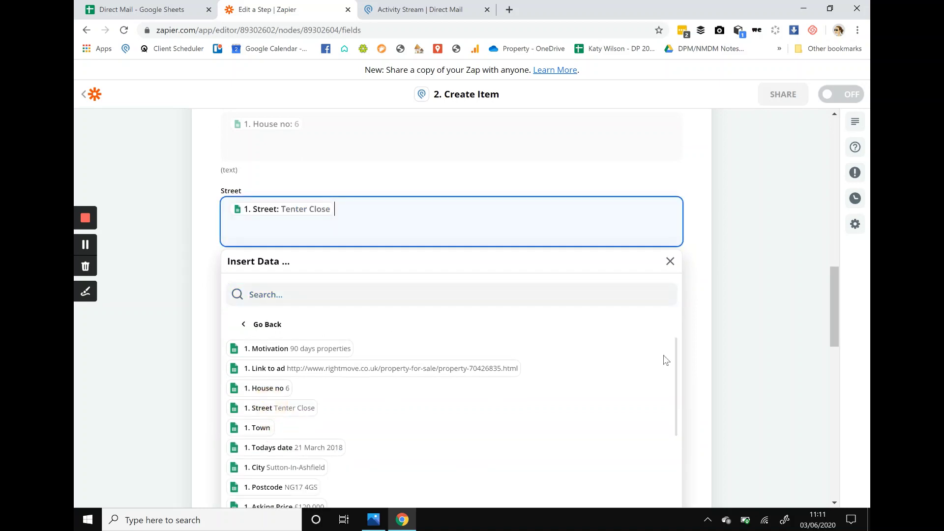
{"action": "left_click", "coordinate": [702, 330]}
- Map 1. Town, 1. City and 1. Postcode into the Town, City and Postcode fields
{"action": "left_click", "coordinate": [264, 307]}
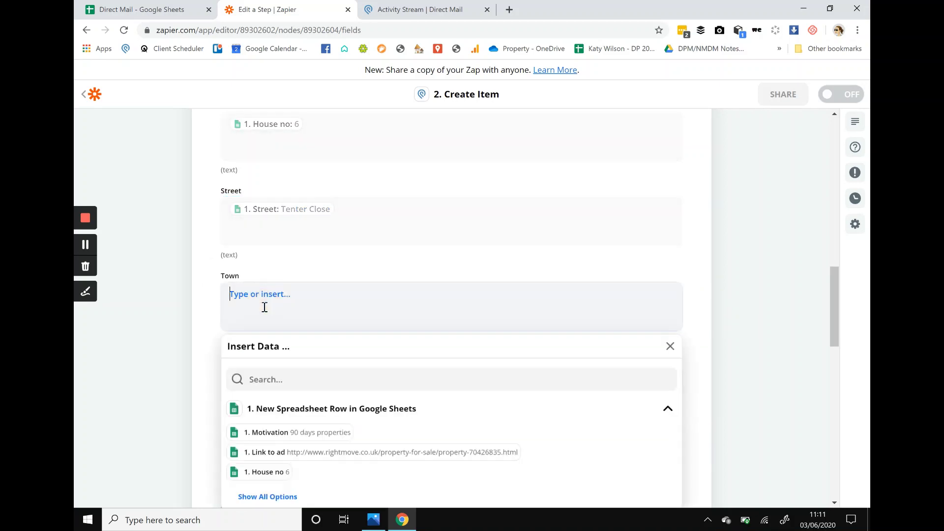
{"action": "left_click", "coordinate": [282, 497]}
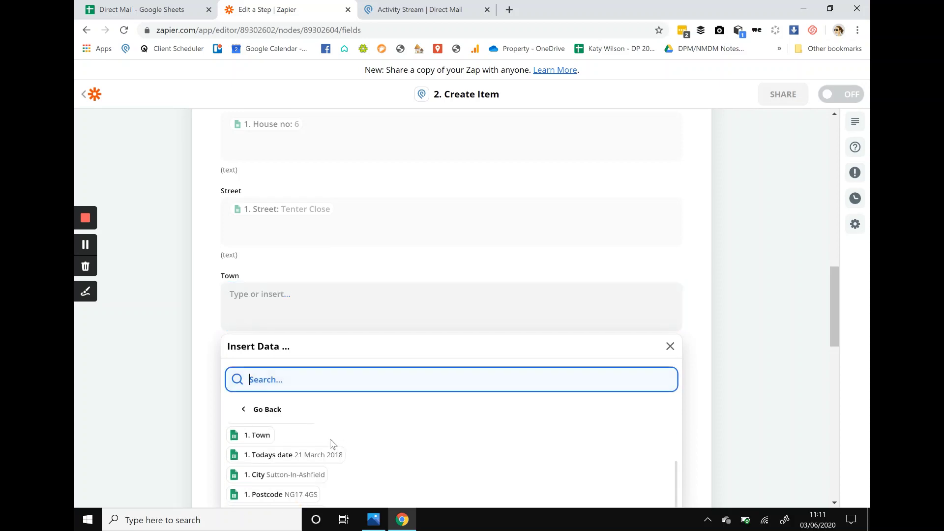
{"action": "left_click", "coordinate": [260, 435]}
{"action": "left_click", "coordinate": [754, 312]}
{"action": "scroll", "coordinate": [688, 304], "scroll_direction": "down", "scroll_amount": 2}
{"action": "left_click", "coordinate": [283, 288]}
{"action": "left_click", "coordinate": [280, 466]}
{"action": "scroll", "coordinate": [299, 438], "scroll_direction": "down", "scroll_amount": 2}
{"action": "left_click", "coordinate": [264, 445]}
{"action": "left_click", "coordinate": [751, 271]}
{"action": "left_click", "coordinate": [265, 357]}
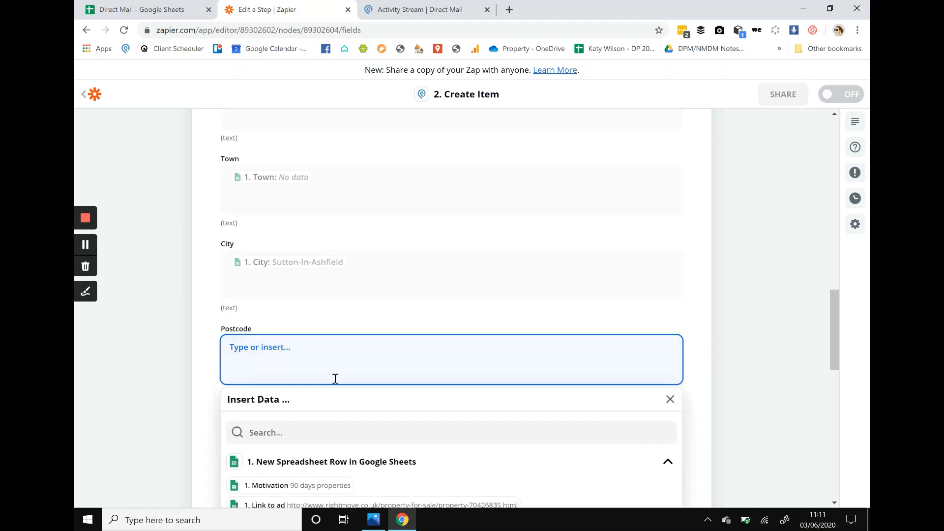
{"action": "scroll", "coordinate": [335, 378], "scroll_direction": "down", "scroll_amount": 3}
{"action": "left_click", "coordinate": [266, 356]}
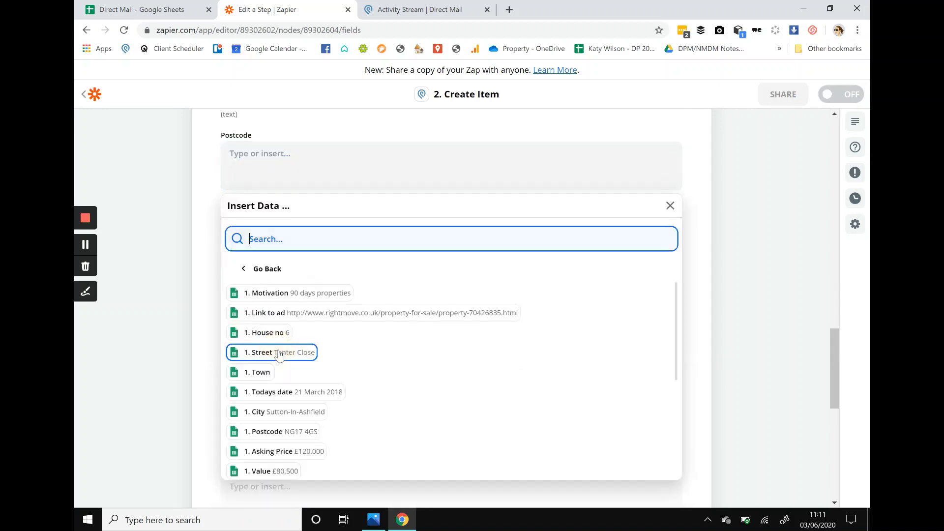
{"action": "left_click", "coordinate": [277, 431]}
- Map the sheet's Asking Price and Value columns into Podio's Asking Price and Value fields
{"action": "left_click", "coordinate": [732, 303]}
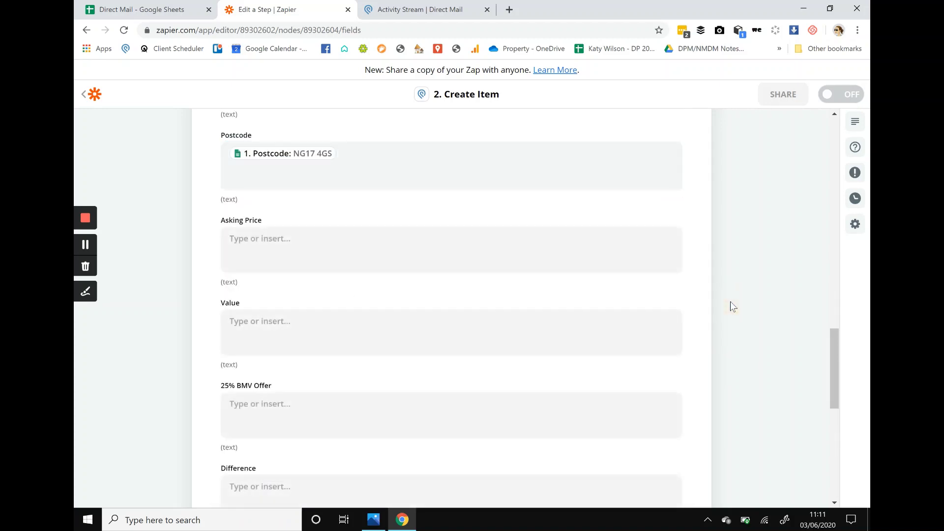
{"action": "left_click", "coordinate": [301, 251]}
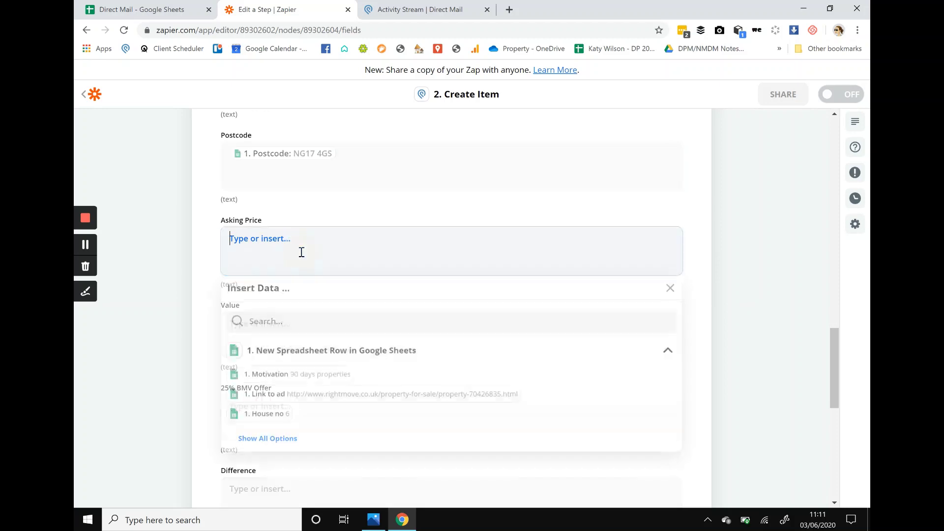
{"action": "left_click", "coordinate": [273, 438]}
{"action": "scroll", "coordinate": [320, 416], "scroll_direction": "down", "scroll_amount": 5}
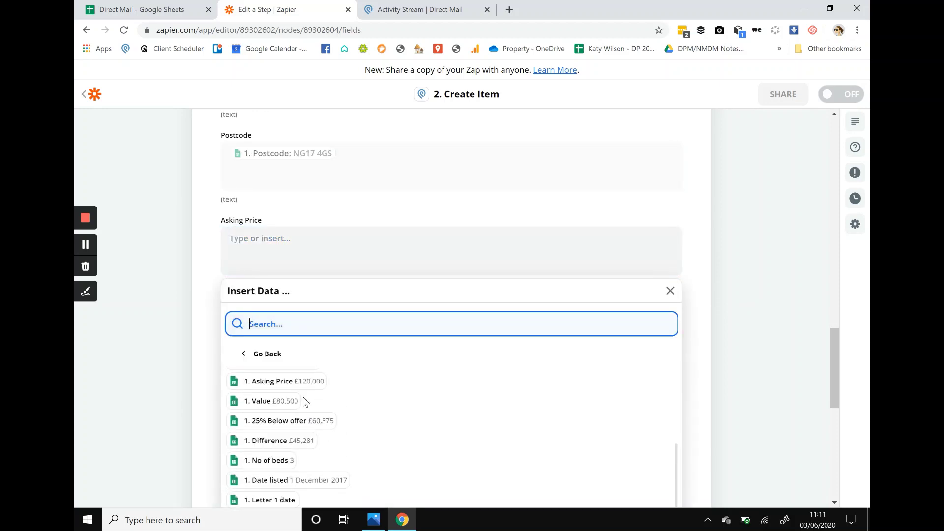
{"action": "left_click", "coordinate": [305, 381]}
{"action": "left_click", "coordinate": [728, 342]}
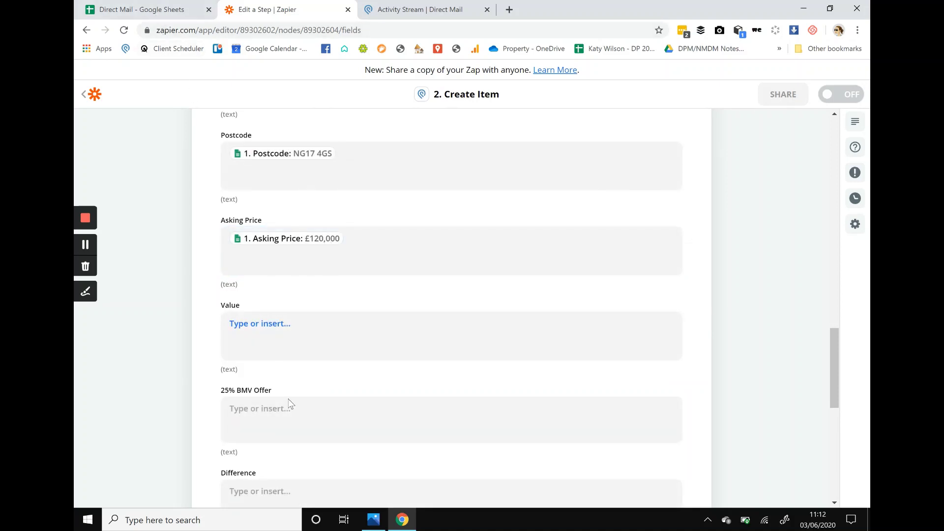
{"action": "left_click", "coordinate": [274, 324]}
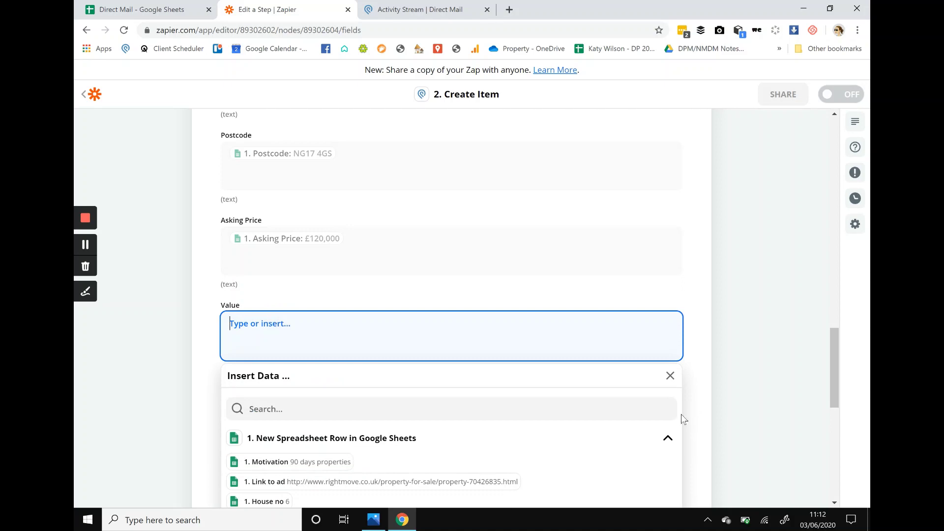
{"action": "scroll", "coordinate": [587, 486], "scroll_direction": "down", "scroll_amount": 2}
{"action": "left_click", "coordinate": [268, 447]}
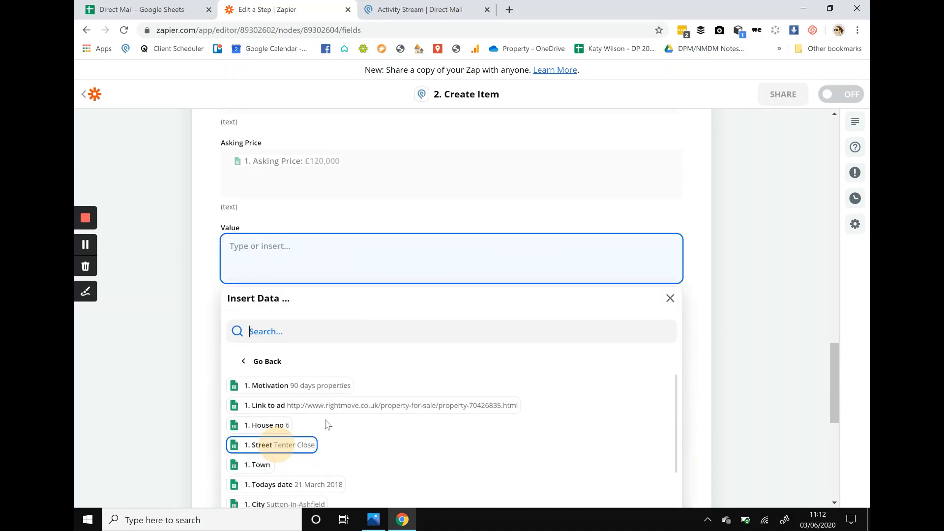
{"action": "scroll", "coordinate": [365, 404], "scroll_direction": "down", "scroll_amount": 2}
{"action": "scroll", "coordinate": [275, 422], "scroll_direction": "down", "scroll_amount": 3}
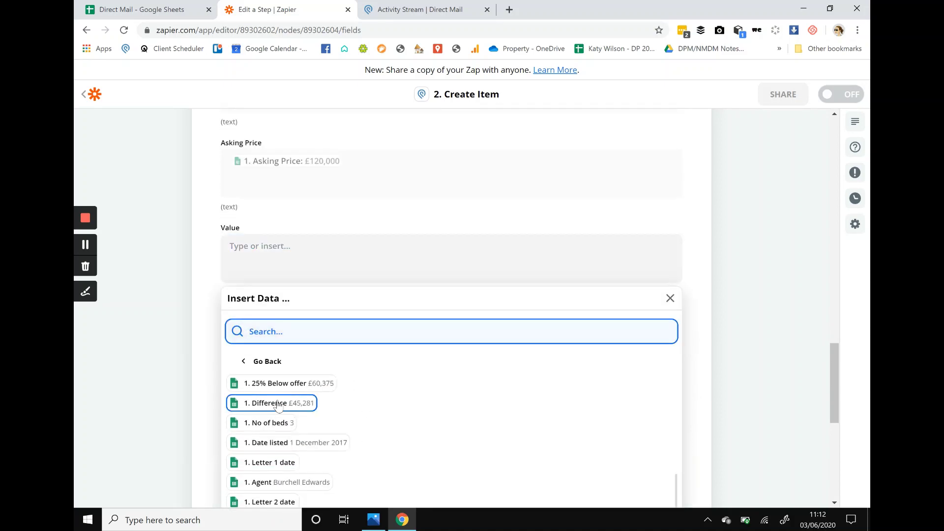
{"action": "scroll", "coordinate": [287, 430], "scroll_direction": "up", "scroll_amount": 1}
{"action": "left_click", "coordinate": [272, 402]}
- Map 25% Below offer into 25% BMV Offer and the sheet's Difference into Difference
{"action": "left_click", "coordinate": [753, 319]}
{"action": "left_click", "coordinate": [295, 334]}
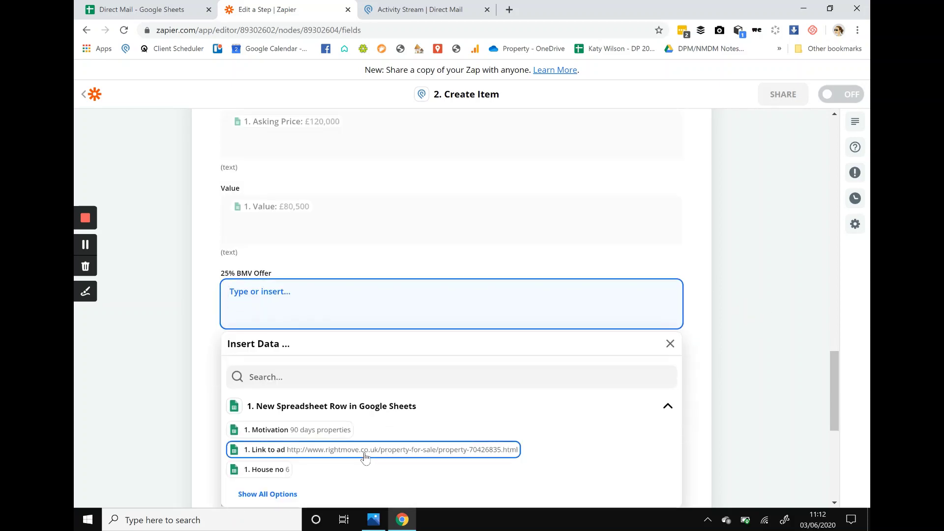
{"action": "scroll", "coordinate": [334, 453], "scroll_direction": "down", "scroll_amount": 1}
{"action": "left_click", "coordinate": [290, 454]}
{"action": "scroll", "coordinate": [316, 436], "scroll_direction": "down", "scroll_amount": 2}
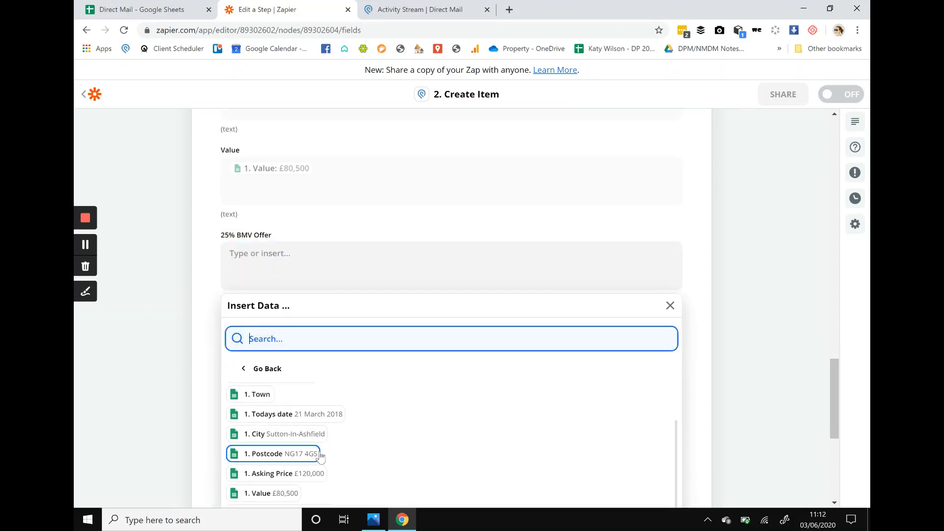
{"action": "scroll", "coordinate": [320, 455], "scroll_direction": "down", "scroll_amount": 2}
{"action": "left_click", "coordinate": [322, 437]}
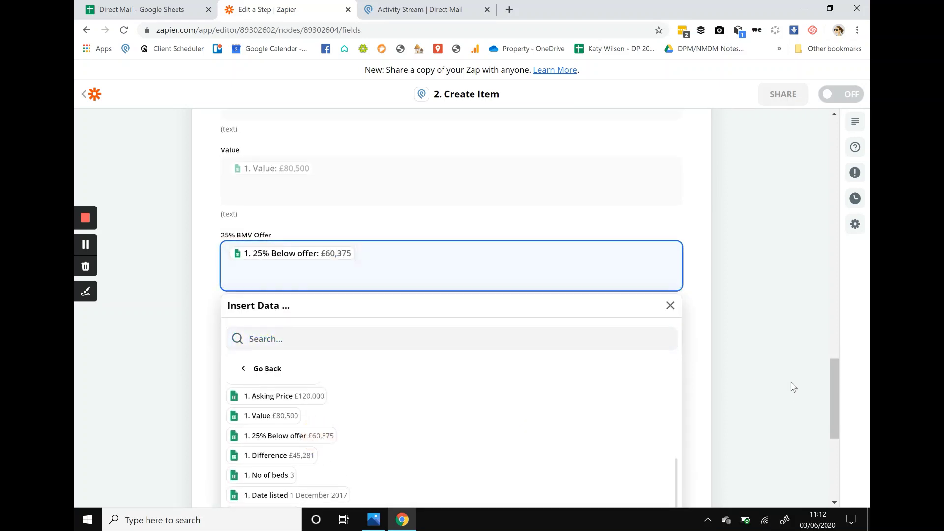
{"action": "left_click", "coordinate": [748, 371]}
{"action": "left_click", "coordinate": [285, 350]}
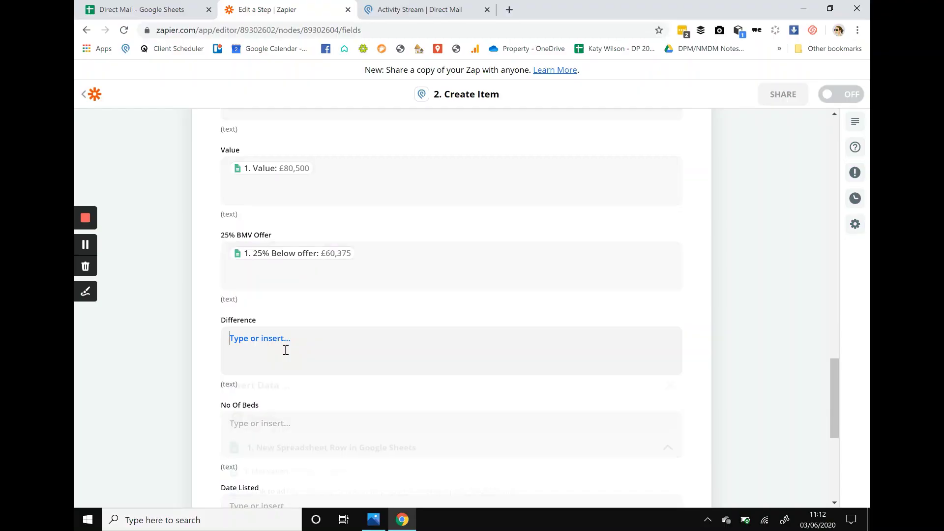
{"action": "scroll", "coordinate": [375, 449], "scroll_direction": "up", "scroll_amount": 1}
{"action": "scroll", "coordinate": [409, 447], "scroll_direction": "down", "scroll_amount": 2}
{"action": "scroll", "coordinate": [394, 443], "scroll_direction": "down", "scroll_amount": 2}
{"action": "left_click", "coordinate": [275, 424]}
{"action": "scroll", "coordinate": [369, 422], "scroll_direction": "down", "scroll_amount": 1}
{"action": "scroll", "coordinate": [367, 422], "scroll_direction": "down", "scroll_amount": 3}
{"action": "left_click", "coordinate": [290, 463]}
- Map No of beds into No Of Beds and Date listed into Date Listed
{"action": "key", "text": "Escape"}
{"action": "left_click", "coordinate": [322, 319]}
{"action": "scroll", "coordinate": [322, 433], "scroll_direction": "down", "scroll_amount": 2}
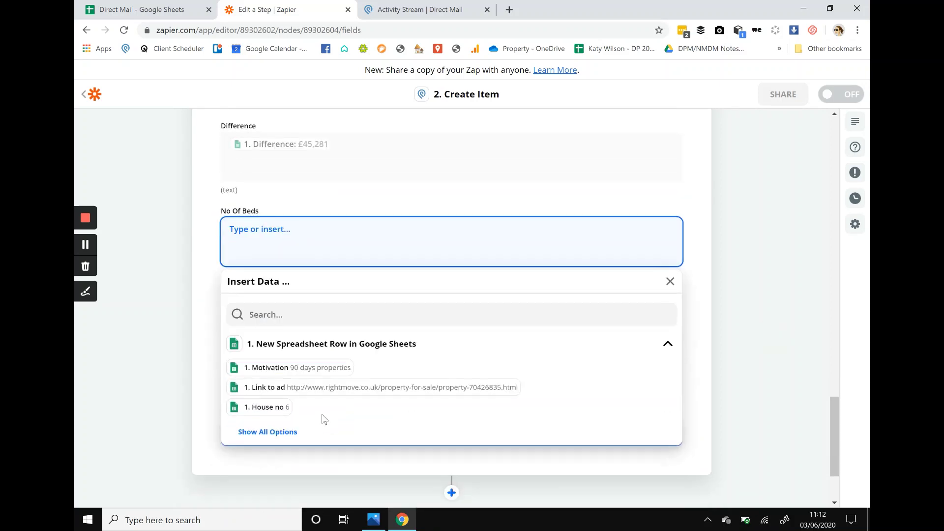
{"action": "left_click", "coordinate": [268, 431]}
{"action": "scroll", "coordinate": [308, 413], "scroll_direction": "down", "scroll_amount": 3}
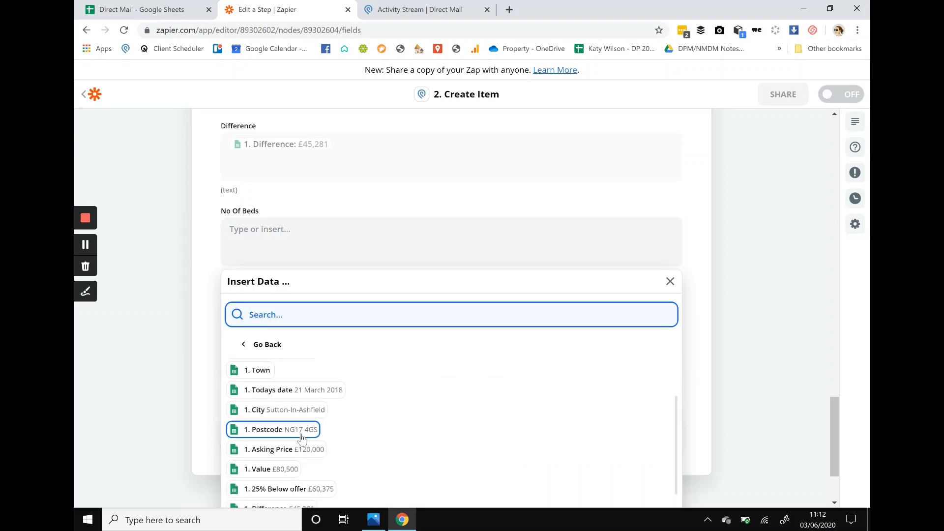
{"action": "scroll", "coordinate": [302, 442], "scroll_direction": "down", "scroll_amount": 2}
{"action": "scroll", "coordinate": [300, 459], "scroll_direction": "down", "scroll_amount": 1}
{"action": "left_click", "coordinate": [289, 450]}
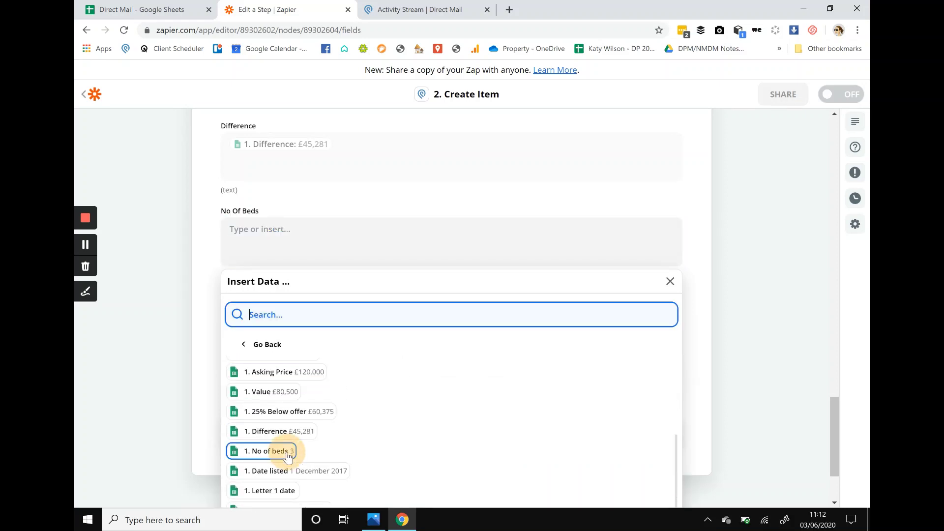
{"action": "left_click", "coordinate": [714, 322]}
{"action": "left_click", "coordinate": [289, 329]}
{"action": "scroll", "coordinate": [325, 450], "scroll_direction": "down", "scroll_amount": 2}
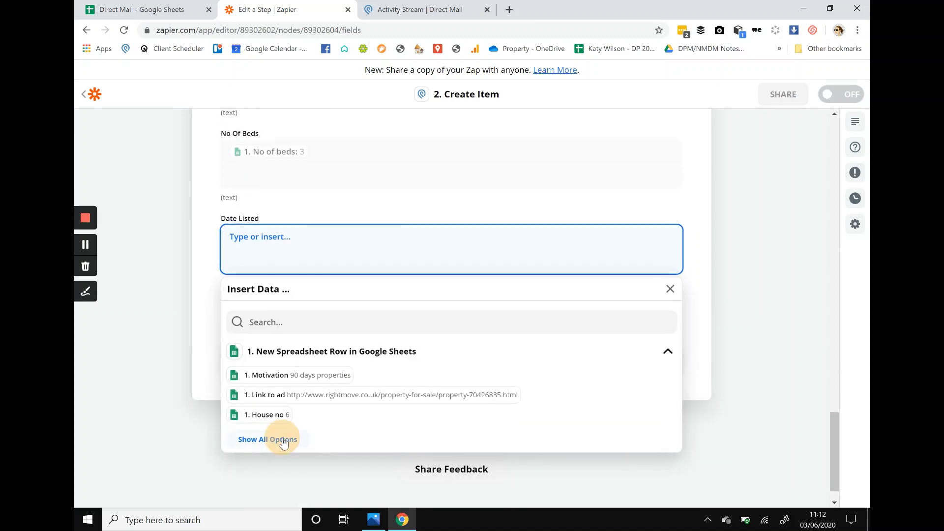
{"action": "left_click", "coordinate": [272, 439]}
{"action": "scroll", "coordinate": [342, 442], "scroll_direction": "down", "scroll_amount": 5}
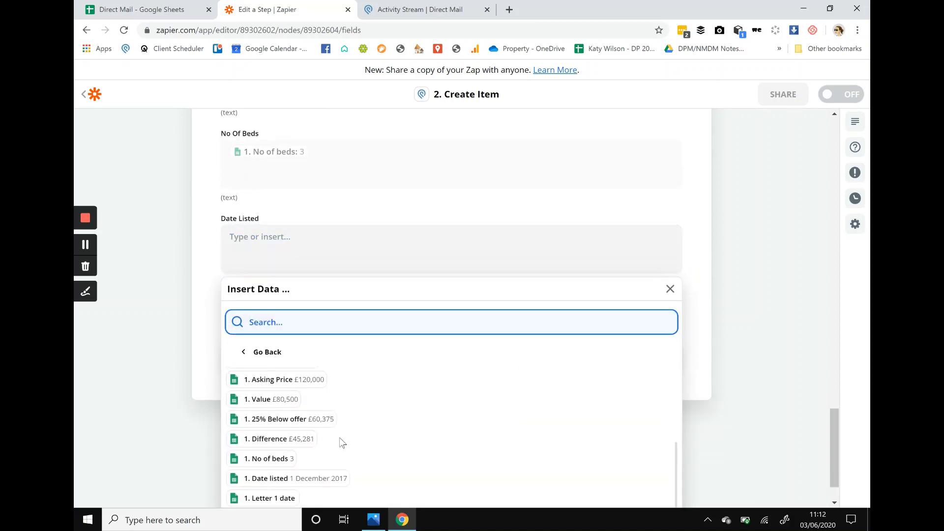
{"action": "left_click", "coordinate": [315, 476]}
- Send a test item to Podio from the Create Item step and turn the zap on
{"action": "left_click", "coordinate": [734, 347]}
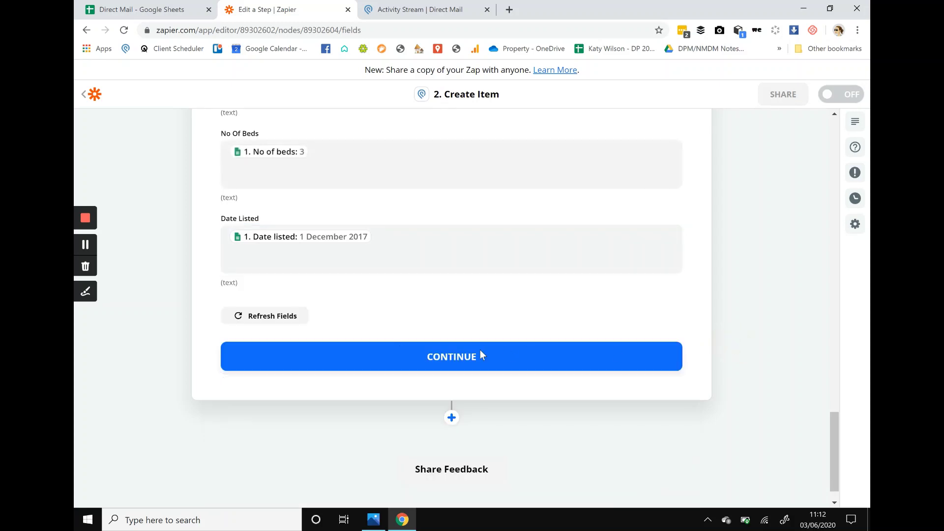
{"action": "left_click", "coordinate": [385, 359]}
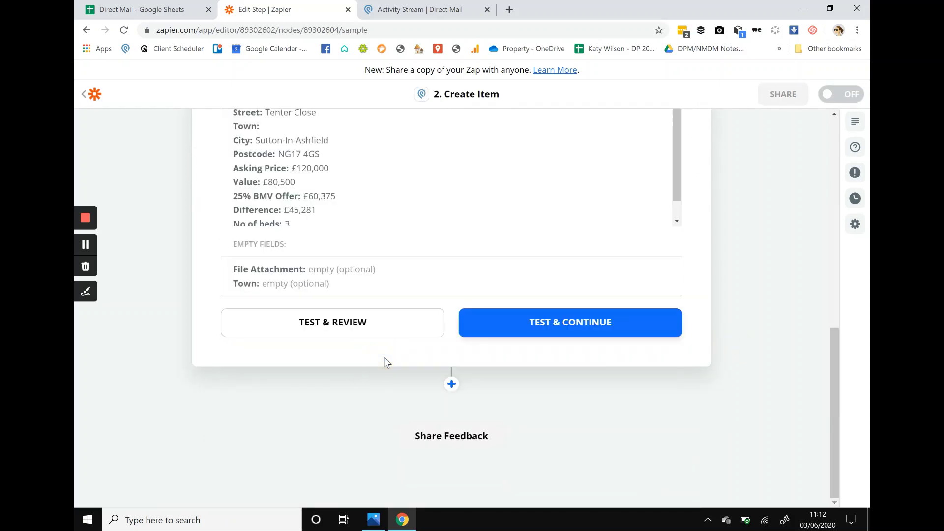
{"action": "left_click", "coordinate": [495, 329]}
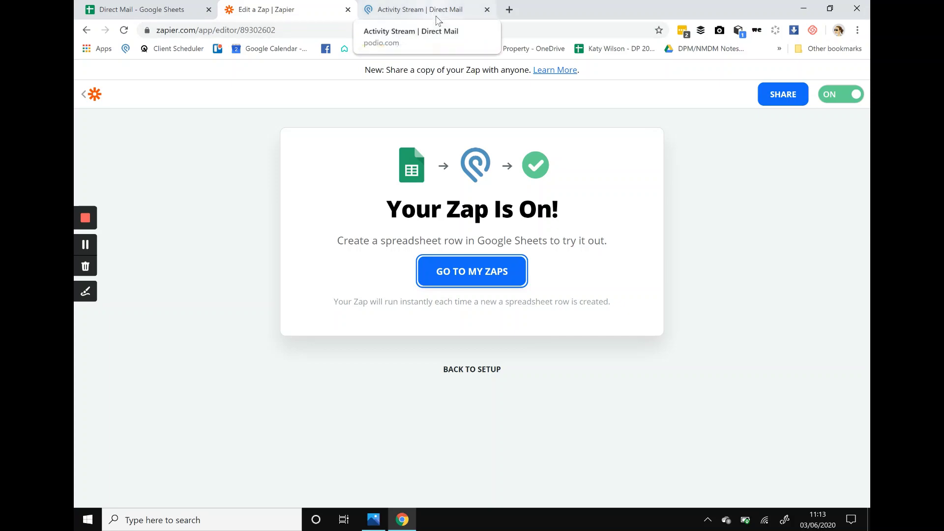
- Glance at the Direct Mail spreadsheet, then open Podio's Addresses app showing the new item
{"action": "left_click", "coordinate": [145, 9]}
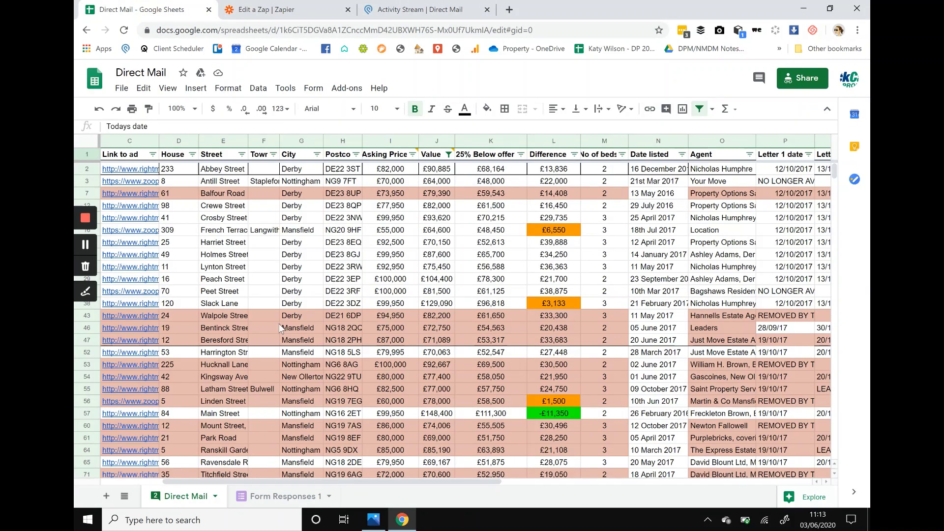
{"action": "left_click", "coordinate": [411, 10]}
{"action": "left_click", "coordinate": [146, 111]}
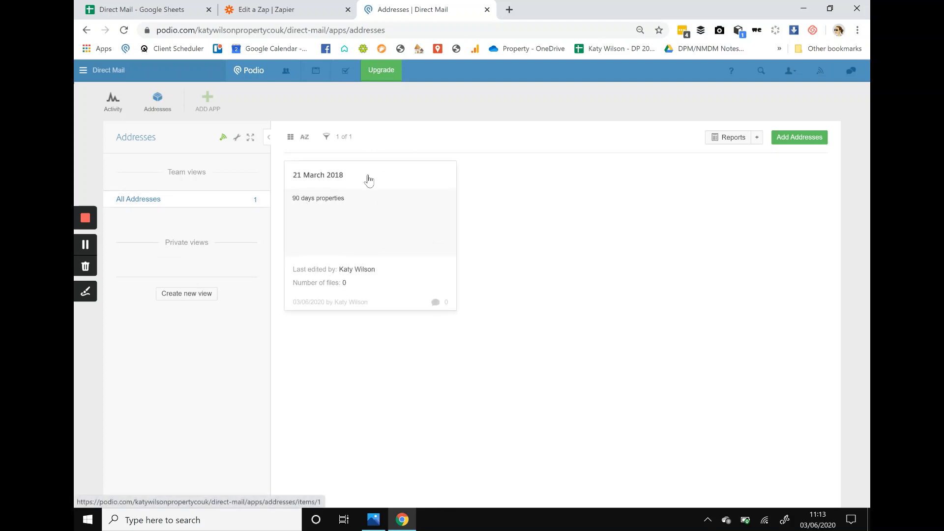
- Open the 21 March 2018 item and check values like Asking Price £120,000 and Value £80,500
{"action": "left_click", "coordinate": [163, 8]}
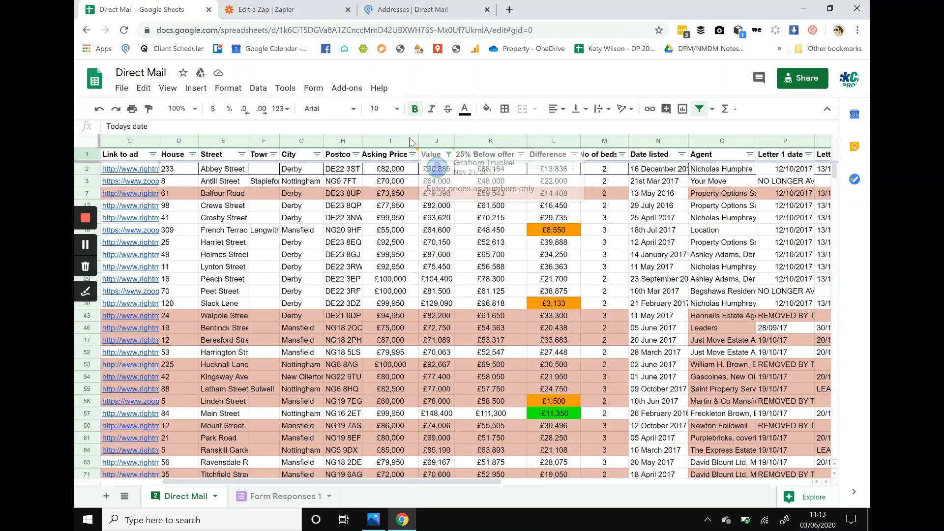
{"action": "left_click", "coordinate": [447, 8]}
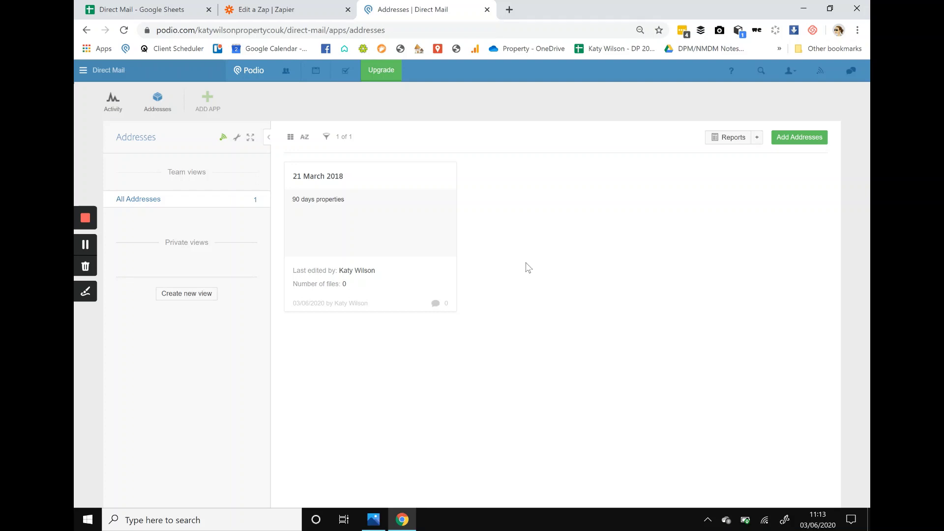
{"action": "left_click", "coordinate": [387, 232]}
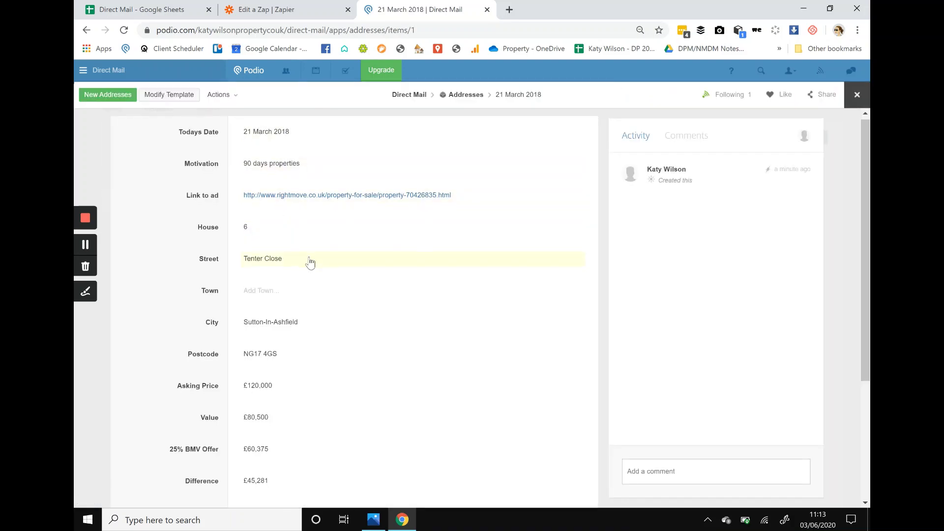
{"action": "scroll", "coordinate": [308, 262], "scroll_direction": "down", "scroll_amount": 2}
{"action": "scroll", "coordinate": [311, 255], "scroll_direction": "down", "scroll_amount": 1}
{"action": "scroll", "coordinate": [311, 255], "scroll_direction": "up", "scroll_amount": 4}
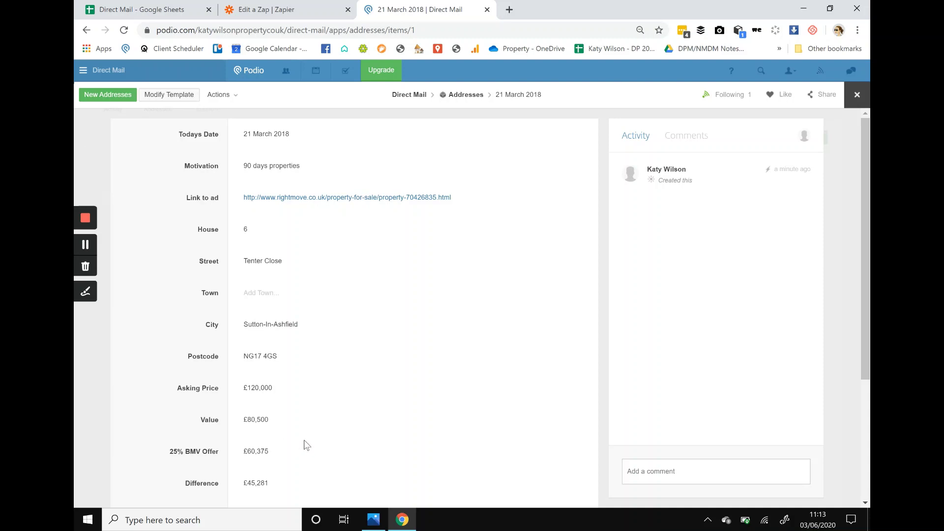
{"action": "mouse_move", "coordinate": [375, 521]}
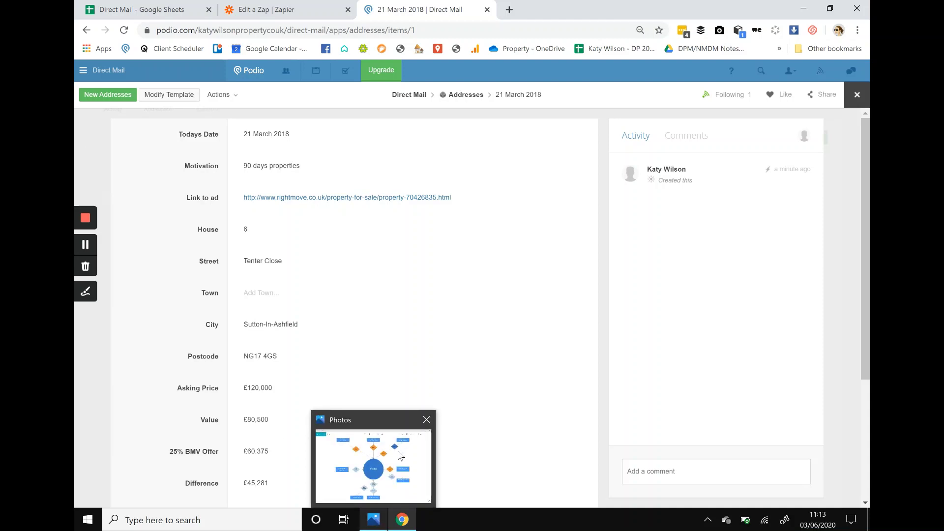
{"action": "left_click", "coordinate": [400, 455]}
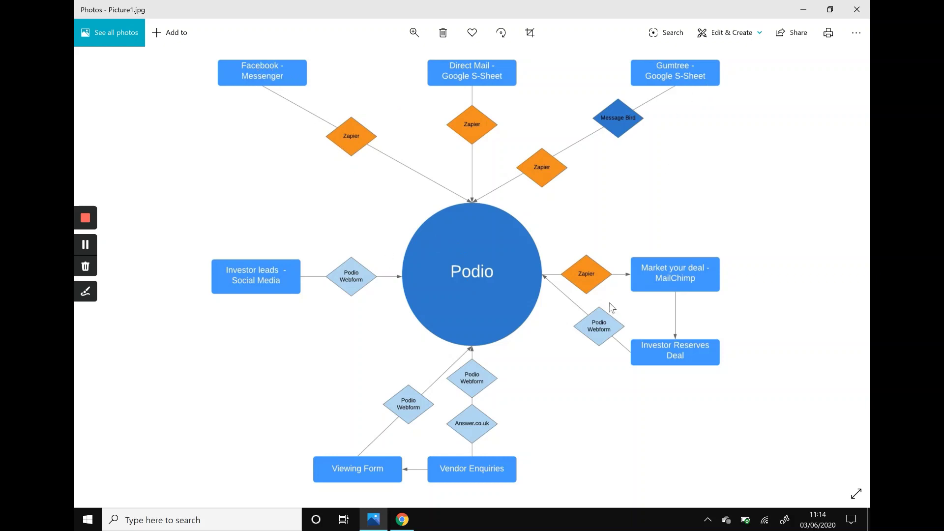
{"action": "left_click", "coordinate": [399, 526]}
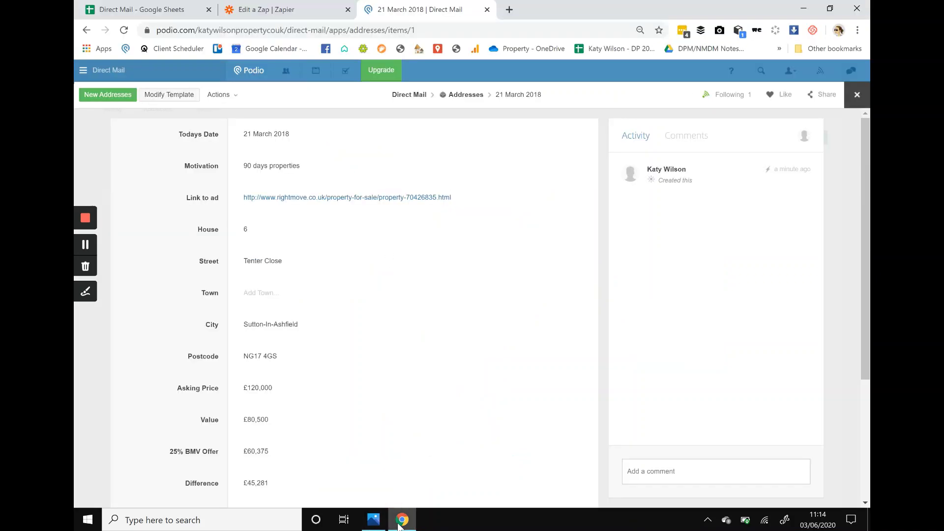
{"action": "mouse_move", "coordinate": [374, 525]}
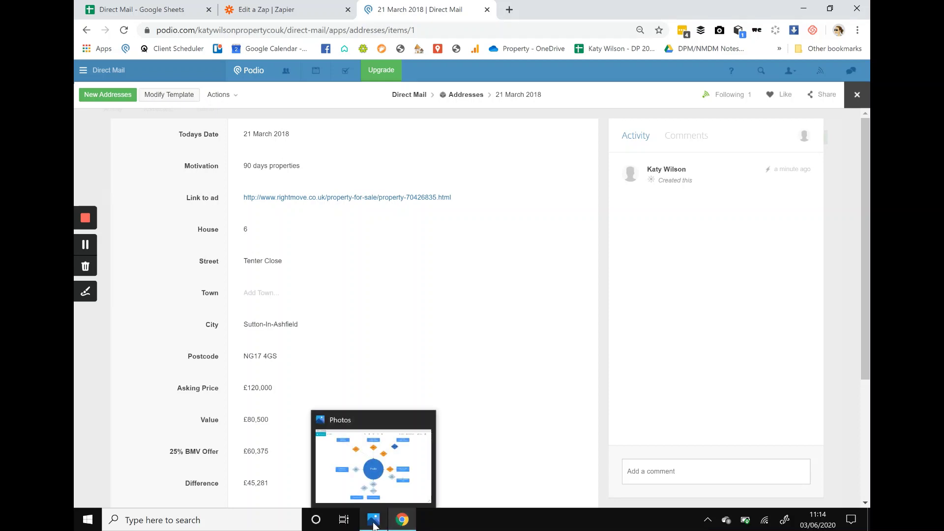